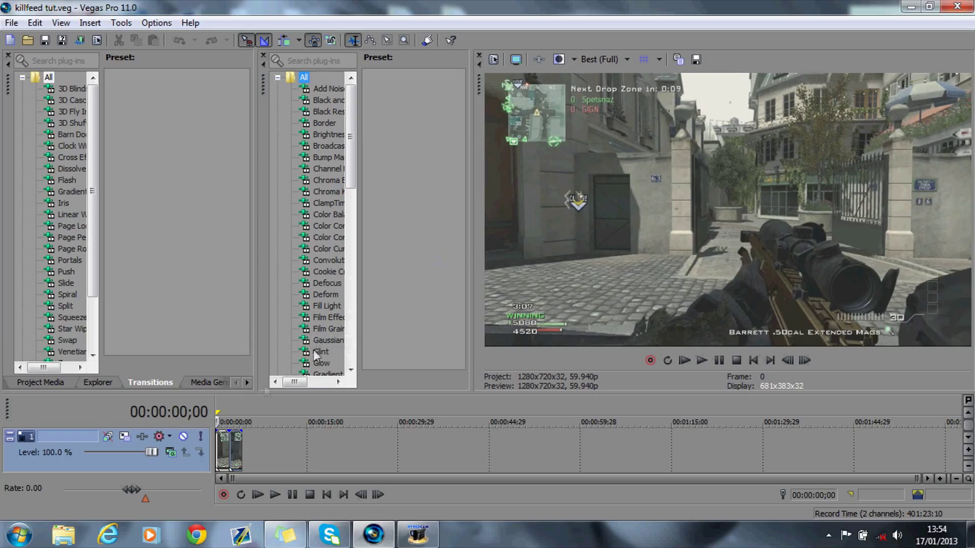
Move the playhead to 00:00:02;07, where the one-shot kill appears in the killfeed.
click(231, 405)
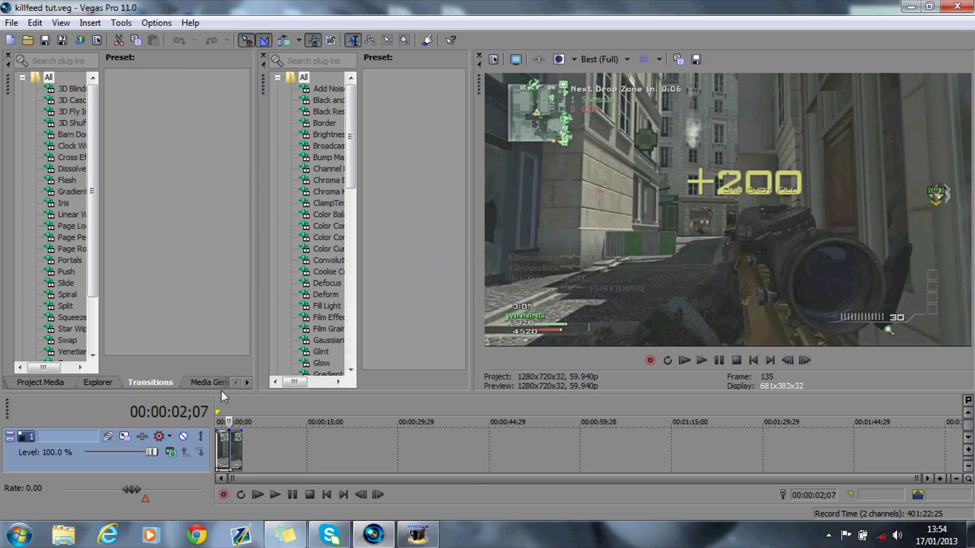
click(218, 406)
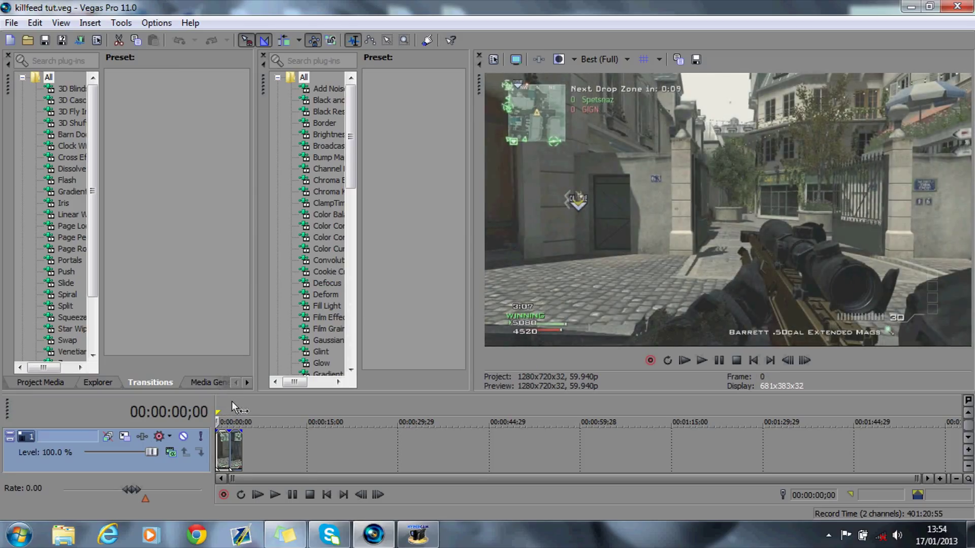
click(231, 406)
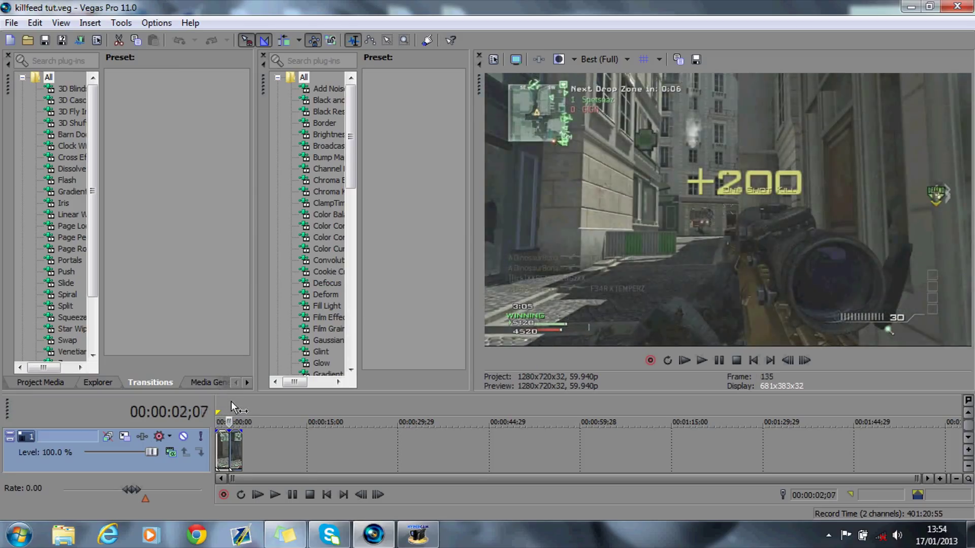
click(788, 360)
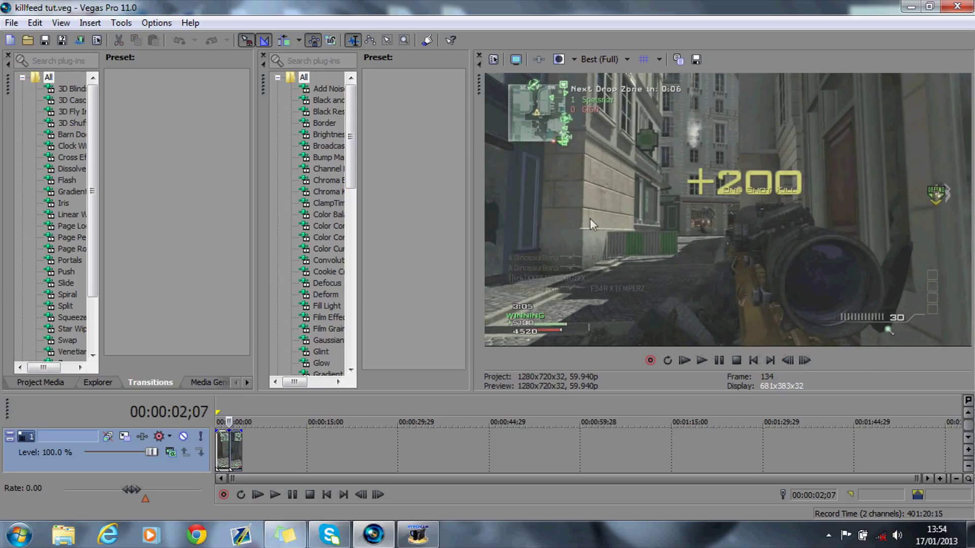
click(793, 363)
click(794, 363)
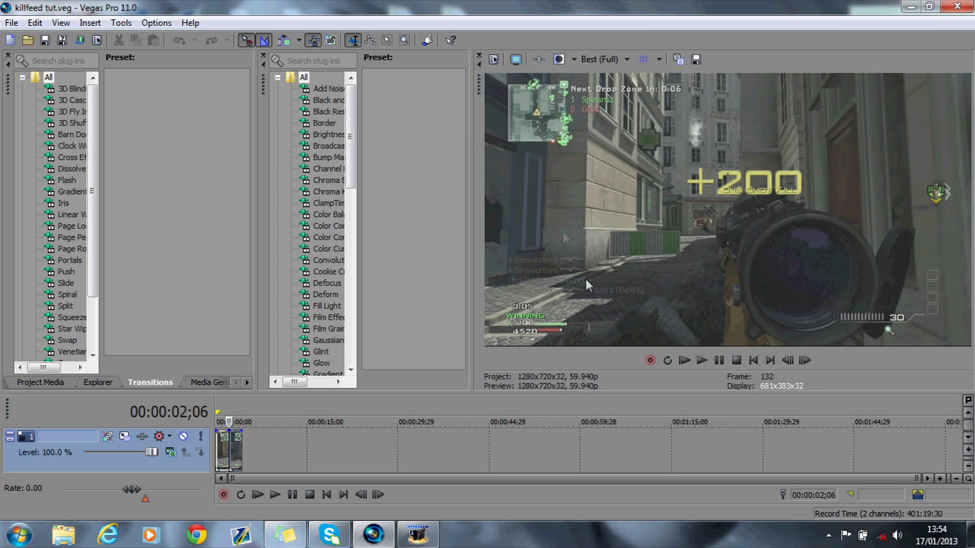
click(788, 361)
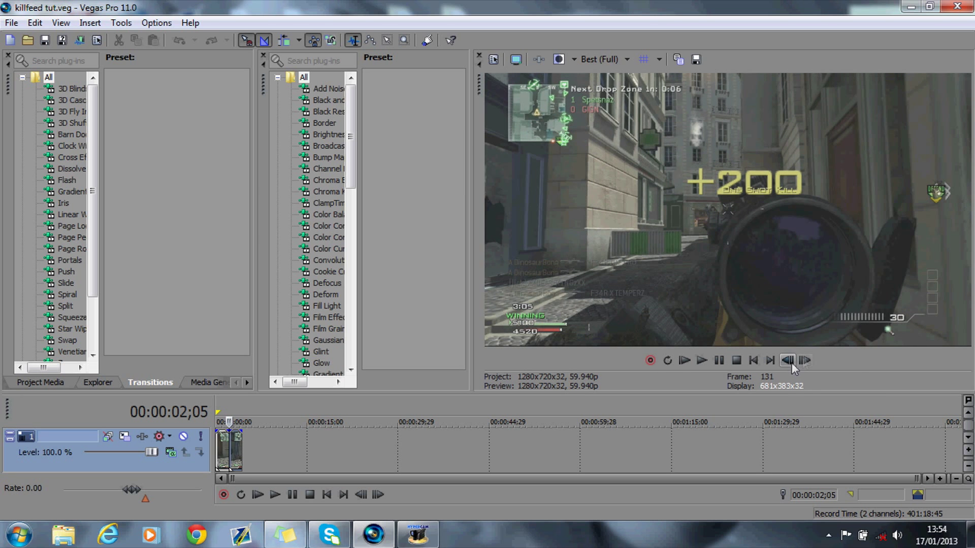
click(806, 360)
click(806, 360)
click(806, 360)
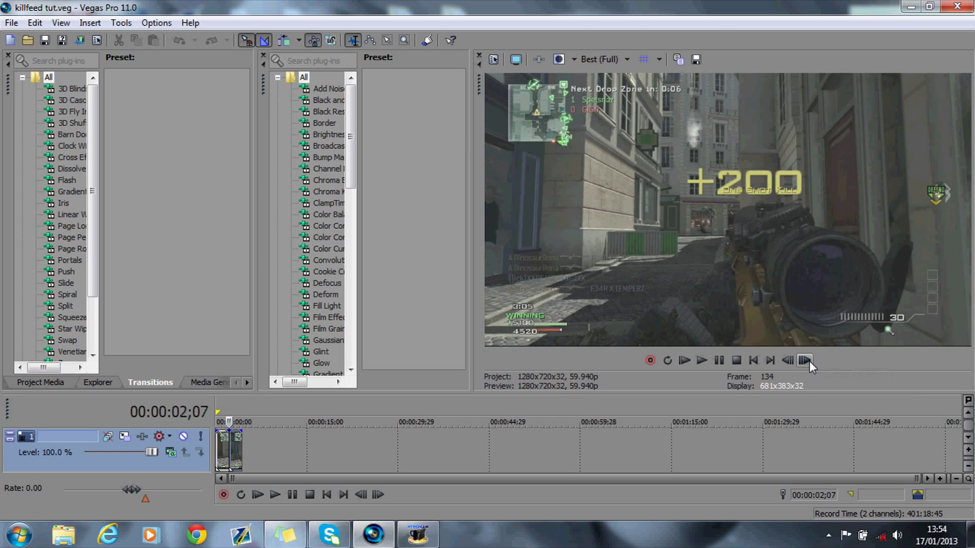
drag(810, 361, 809, 362)
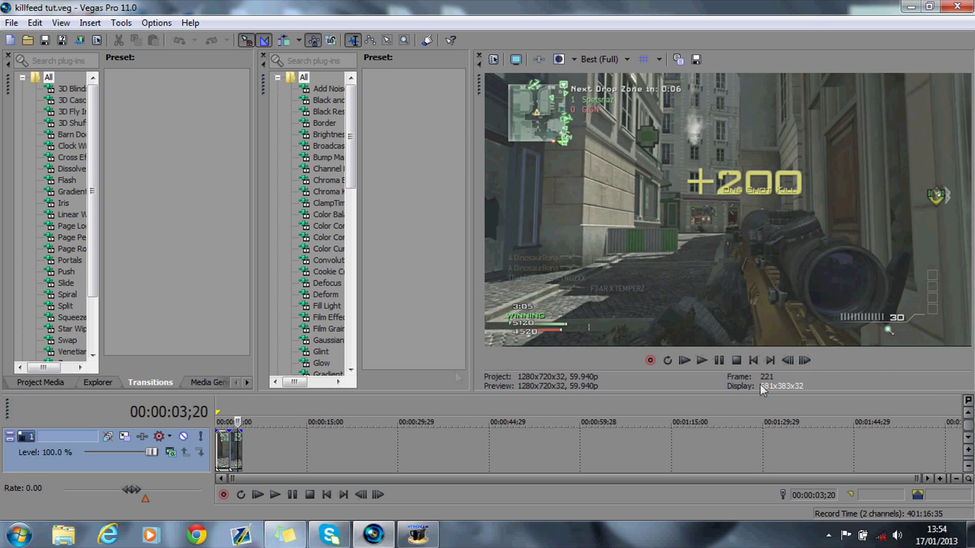
click(230, 407)
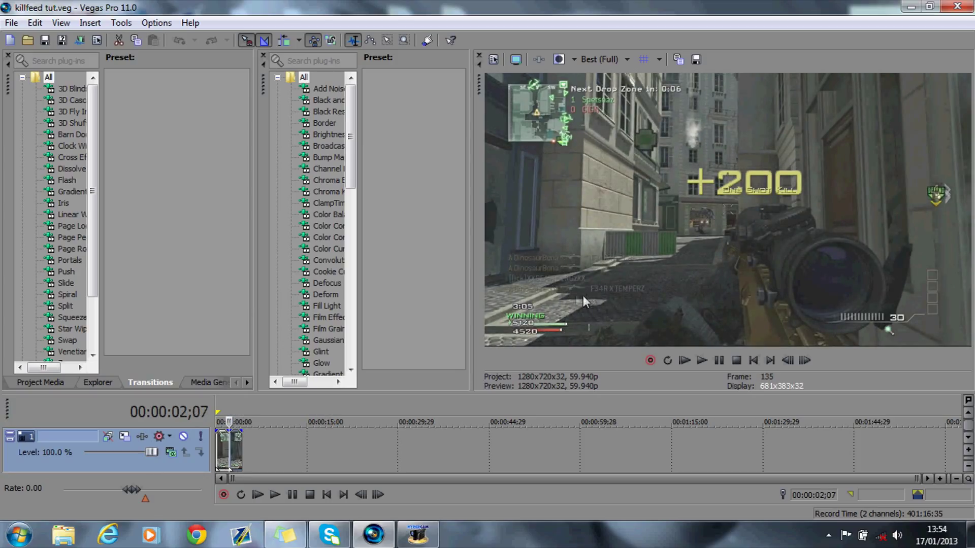
Insert three new empty video tracks into the project.
right_click(200, 482)
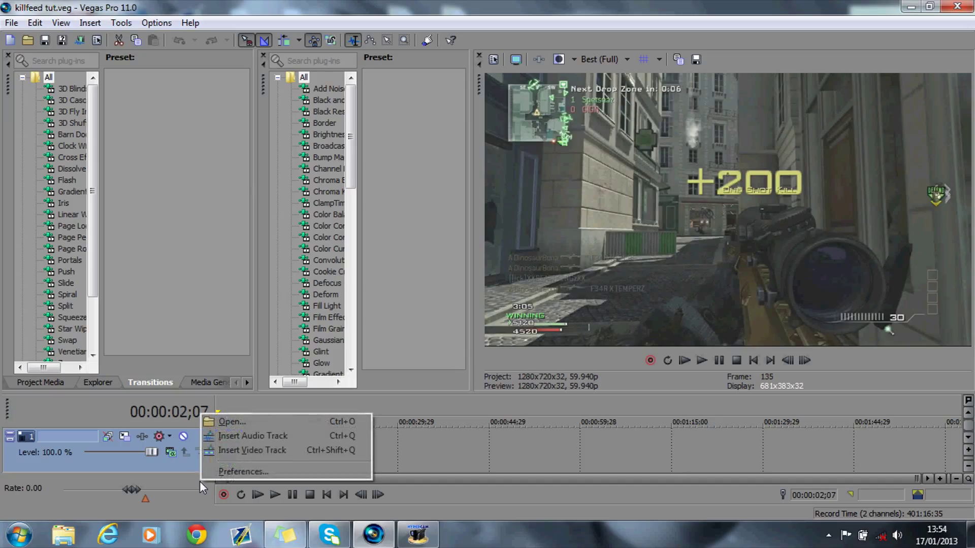
click(215, 451)
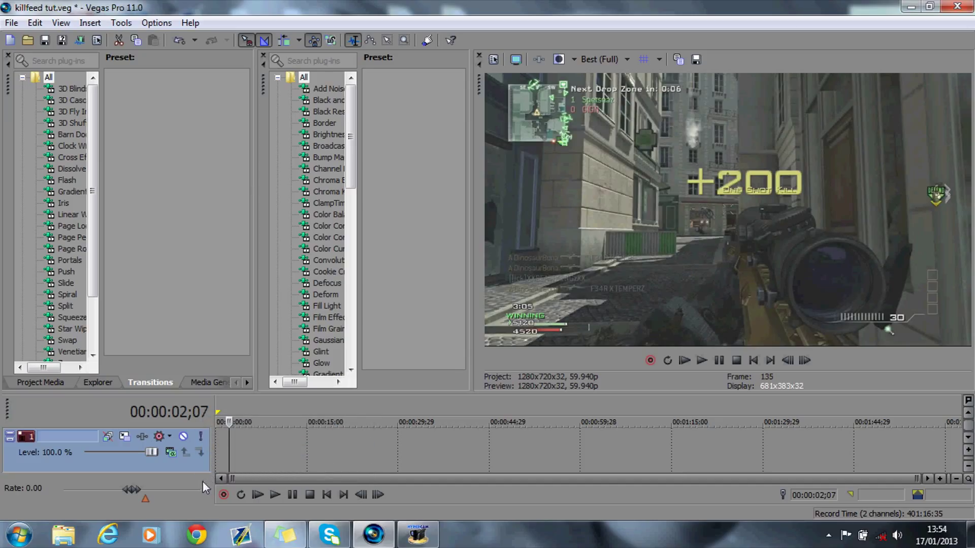
right_click(202, 481)
click(212, 451)
right_click(202, 478)
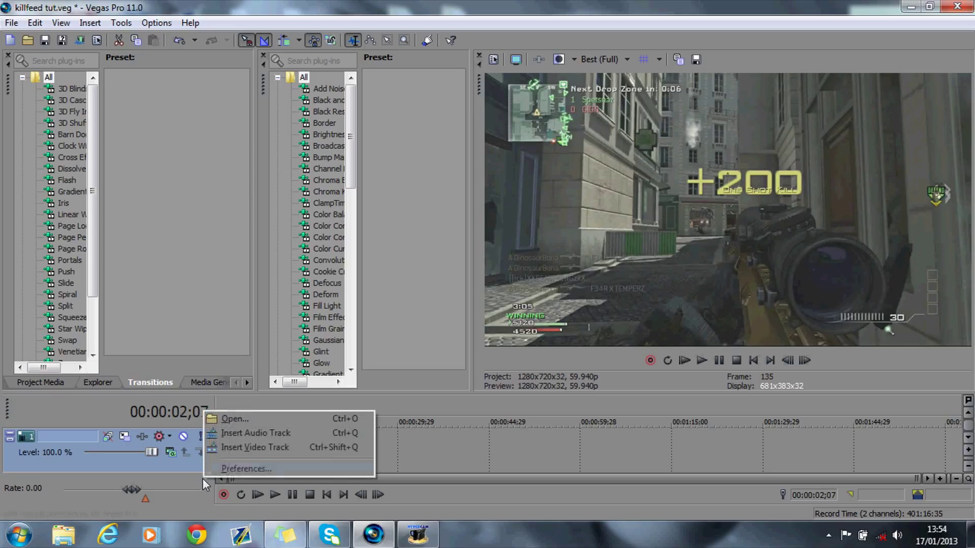
click(217, 450)
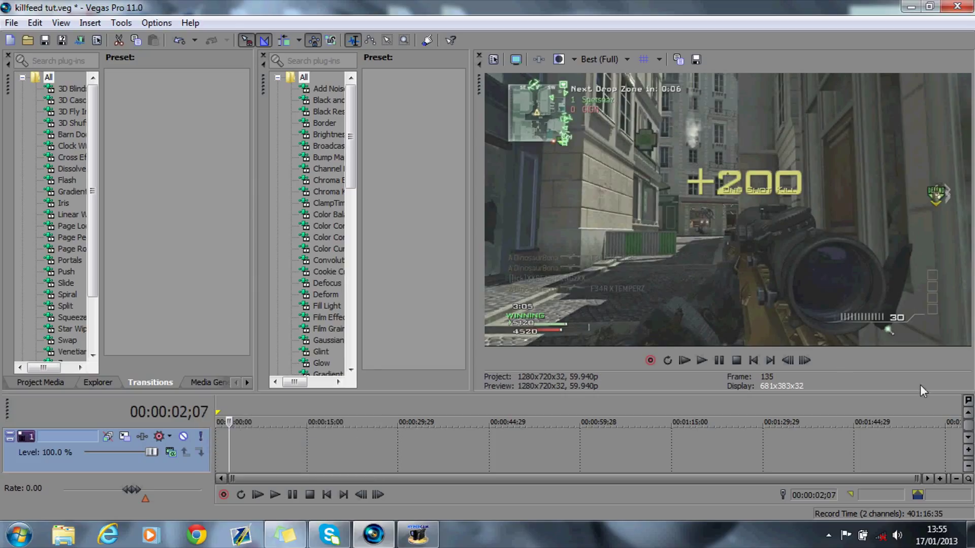
click(969, 438)
click(968, 437)
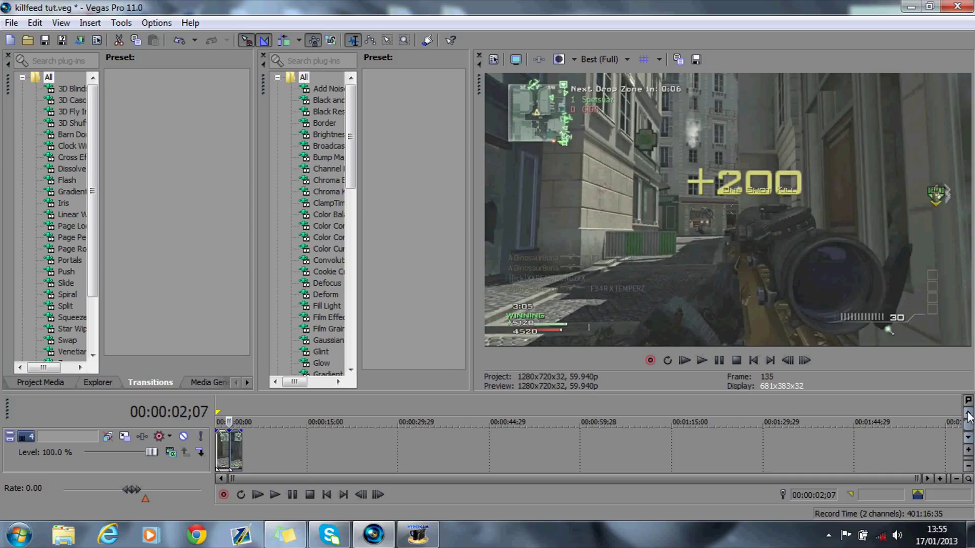
Return the playhead to the kill frame and open Event Pan/Crop for track 1's gameplay clip.
right_click(193, 479)
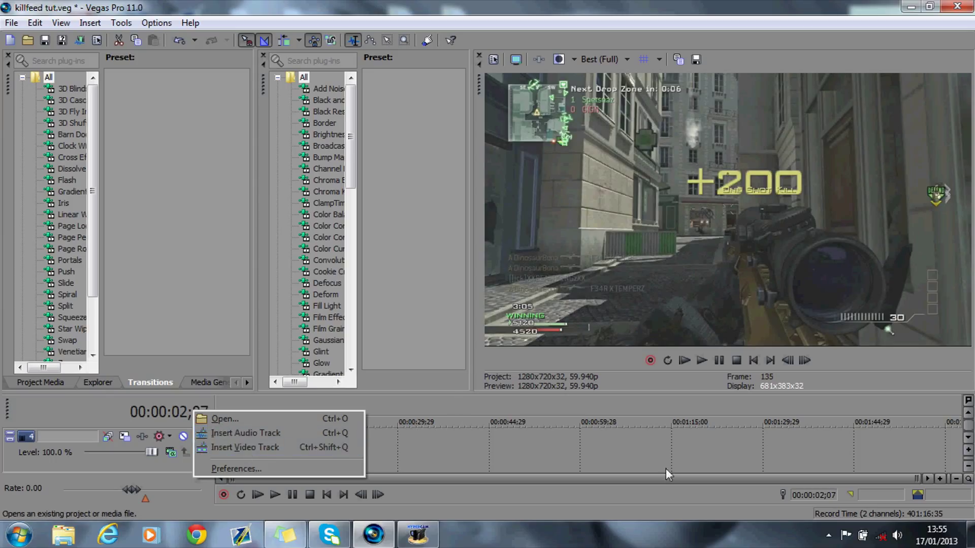
click(266, 401)
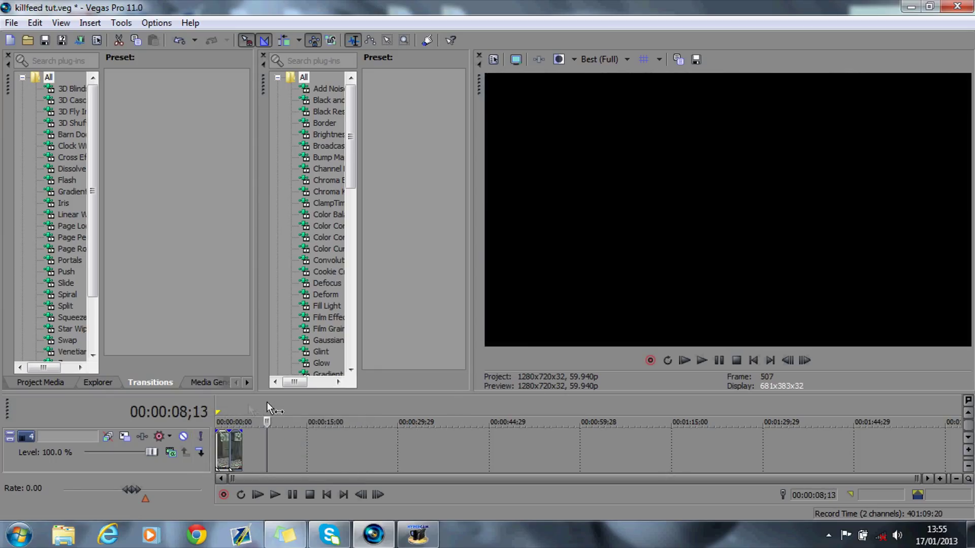
click(230, 418)
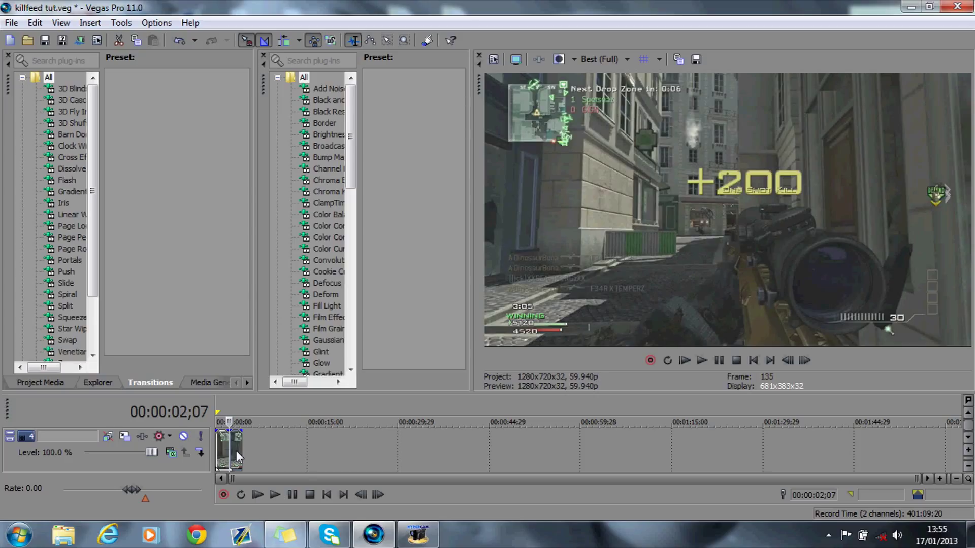
scroll(236, 450, up, 1)
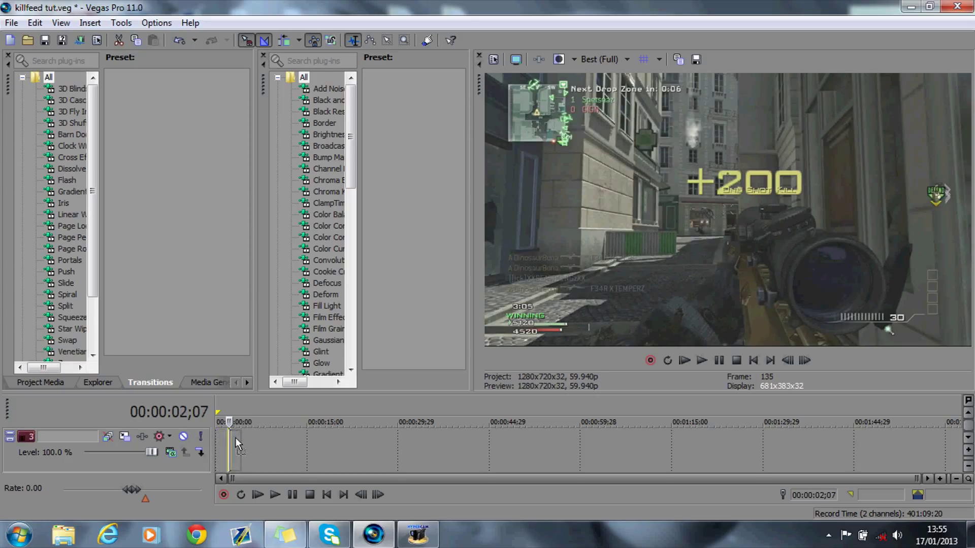
scroll(236, 437, up, 2)
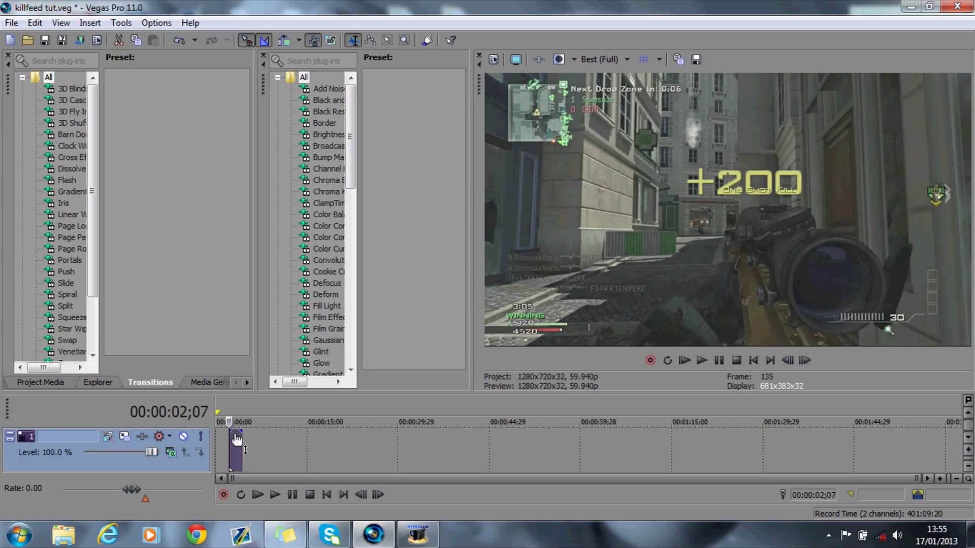
scroll(234, 454, down, 1)
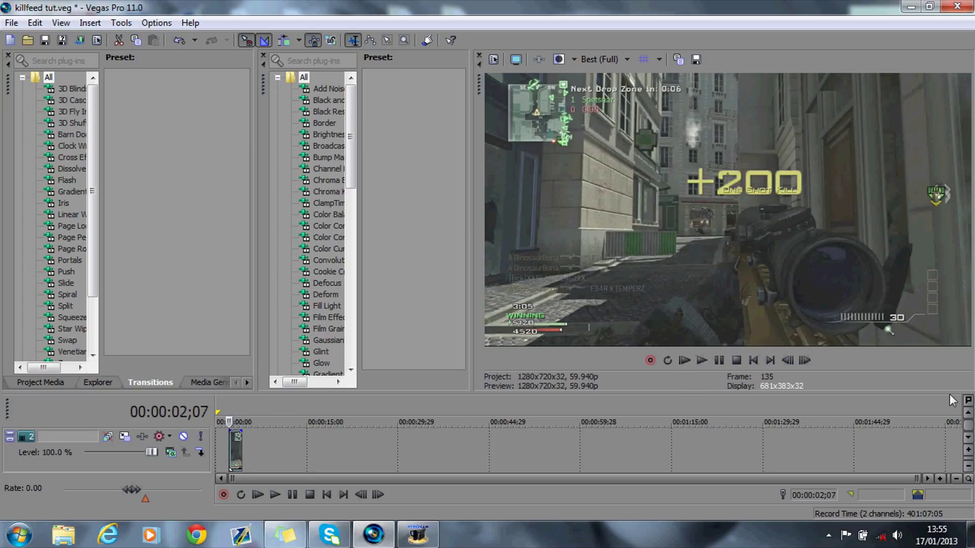
key(Up)
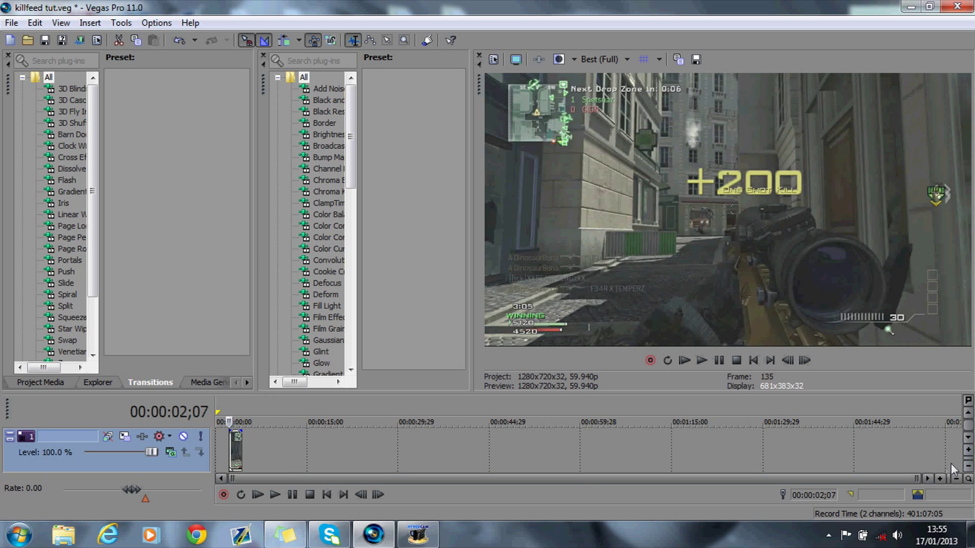
scroll(950, 464, up, 3)
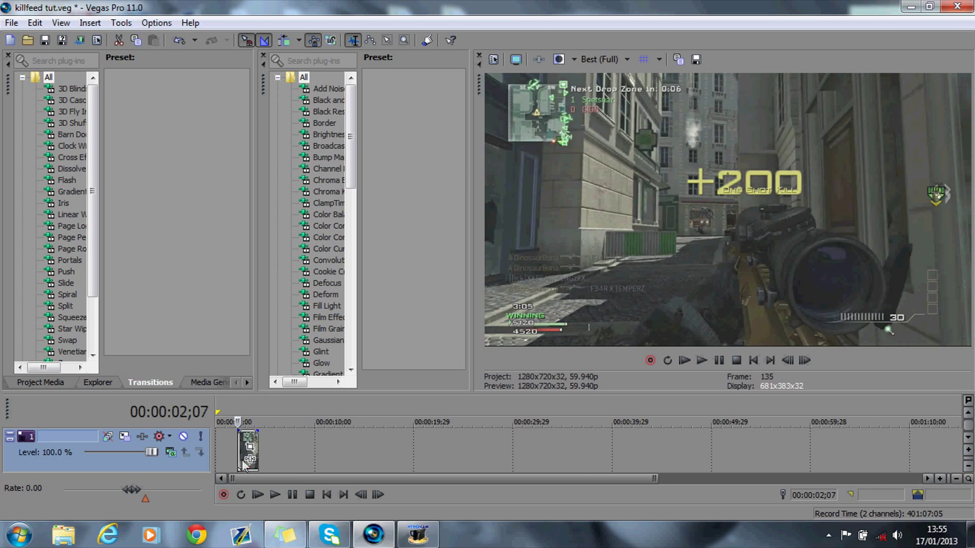
click(250, 459)
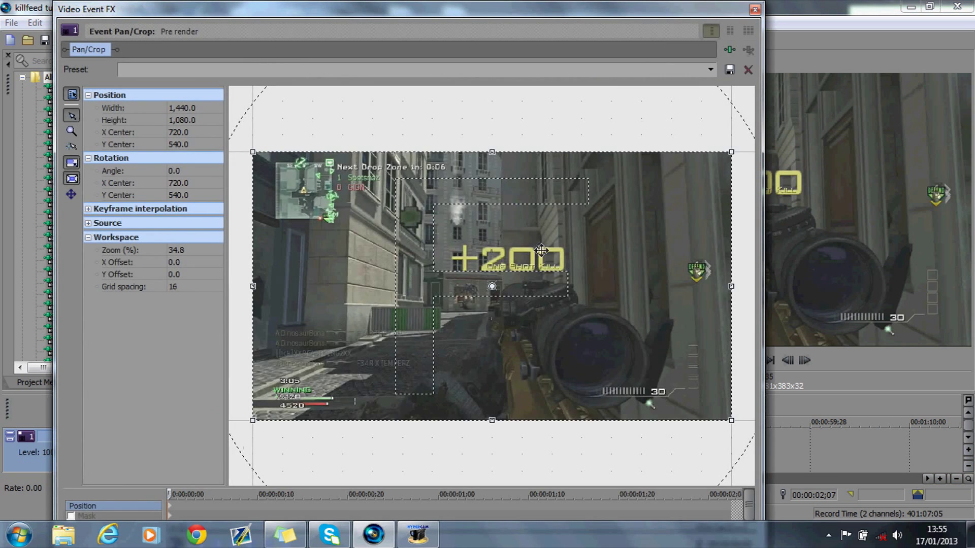
Enable the mask and zoom the Pan/Crop view in on the first killfeed weapon icon.
drag(607, 8, 605, 4)
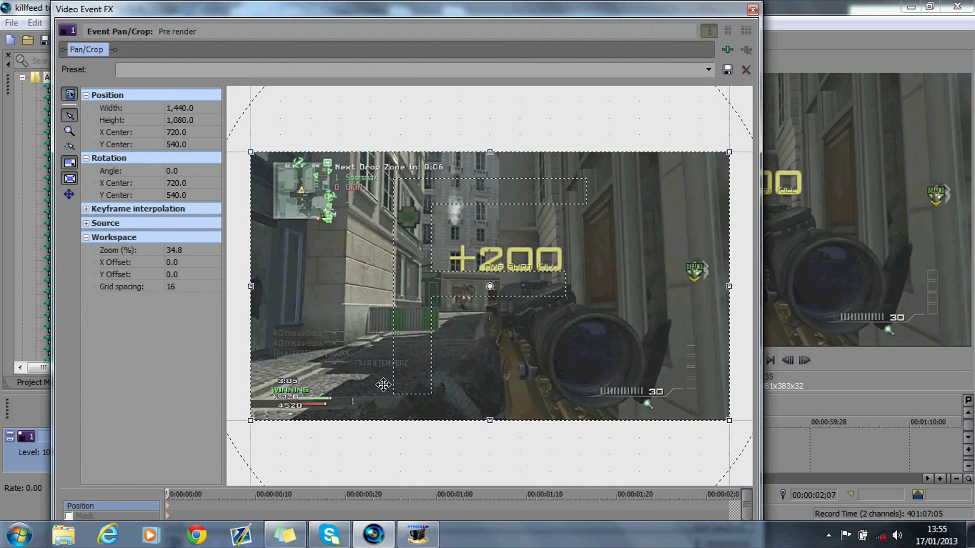
click(69, 516)
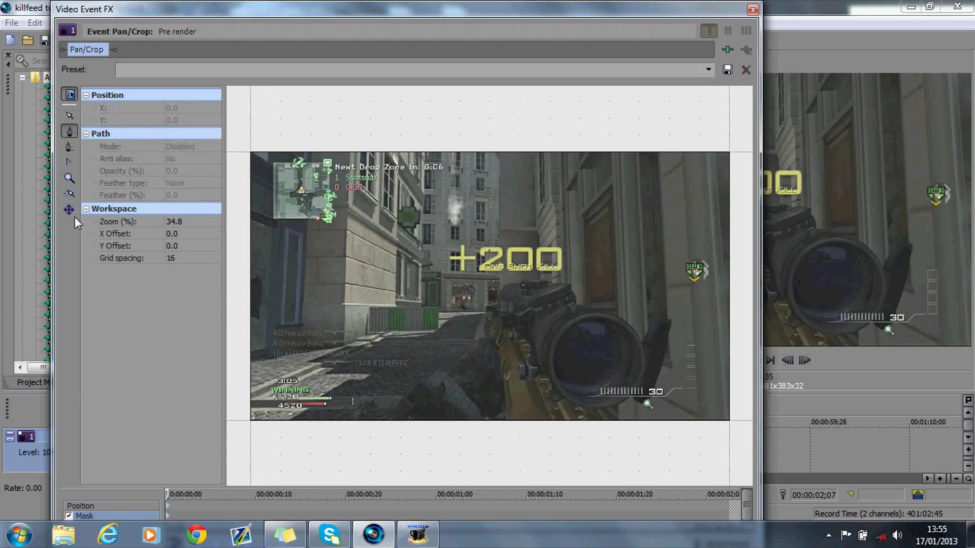
click(69, 178)
click(335, 328)
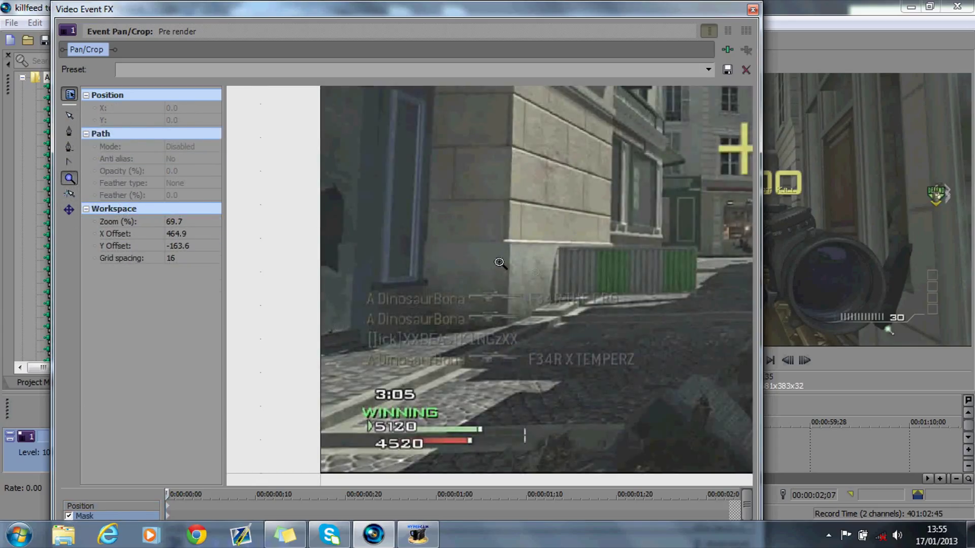
click(501, 281)
click(463, 301)
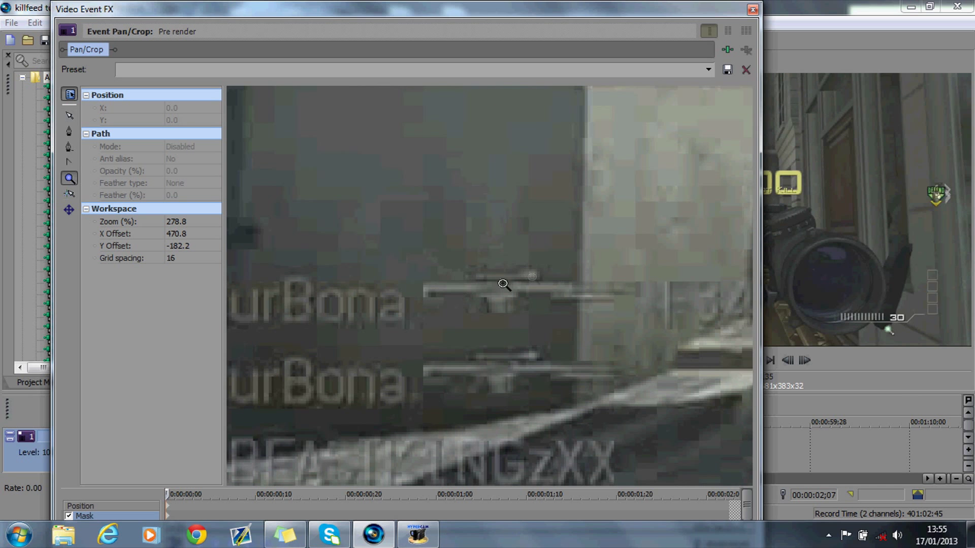
Trace a closed mask path around the first killfeed rifle icon with anchor points.
click(68, 133)
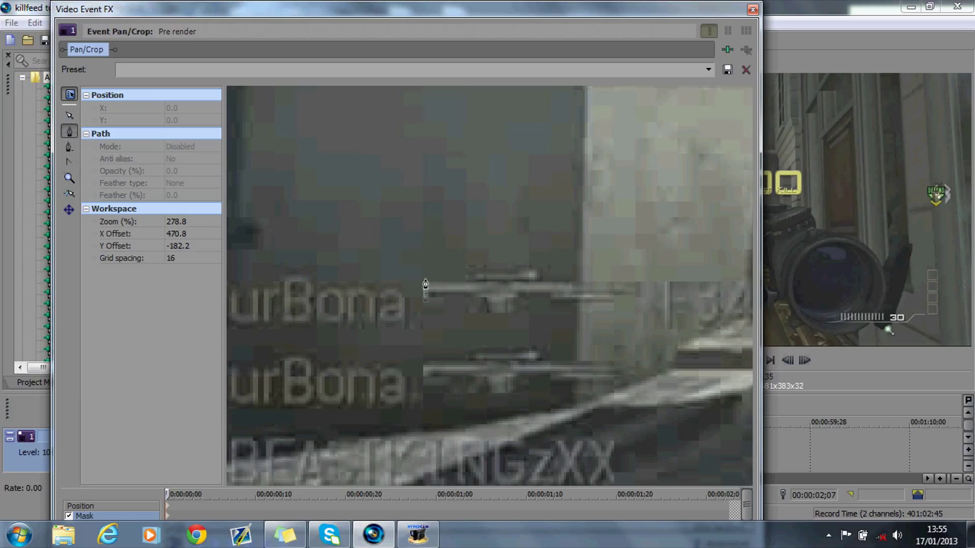
click(423, 302)
click(446, 303)
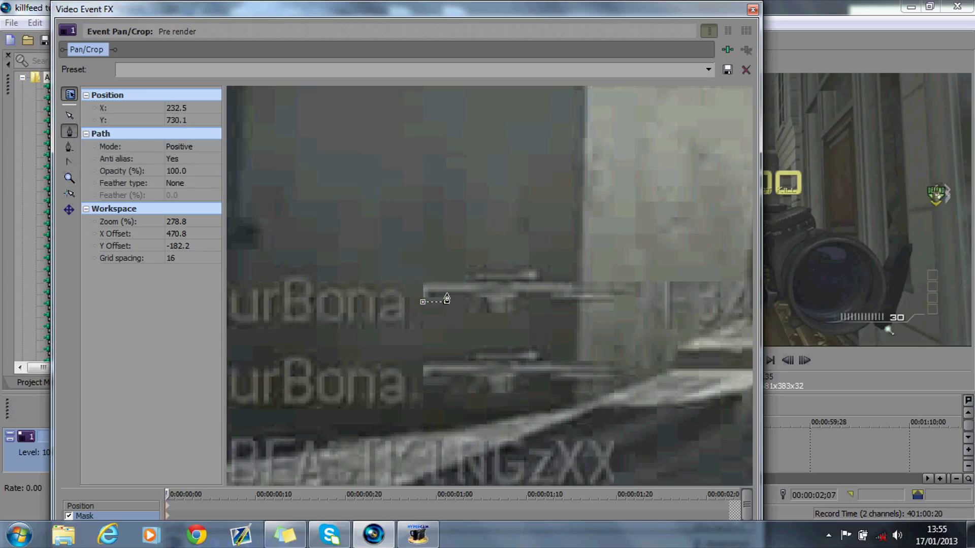
click(447, 293)
click(469, 294)
click(469, 311)
click(479, 313)
click(485, 299)
click(488, 313)
click(513, 314)
click(423, 303)
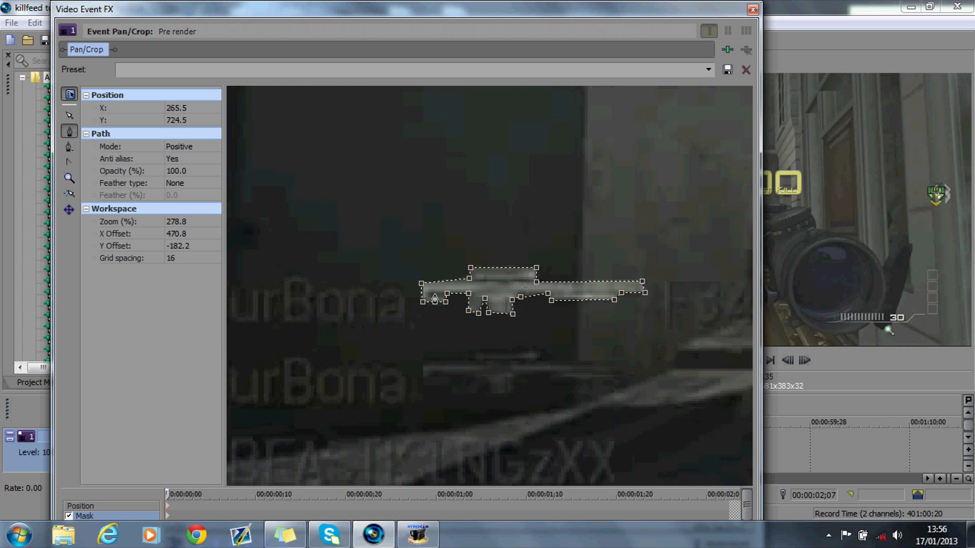
Apply the Very Bright Brightness and Contrast preset twice to track 1's masked clip.
click(752, 10)
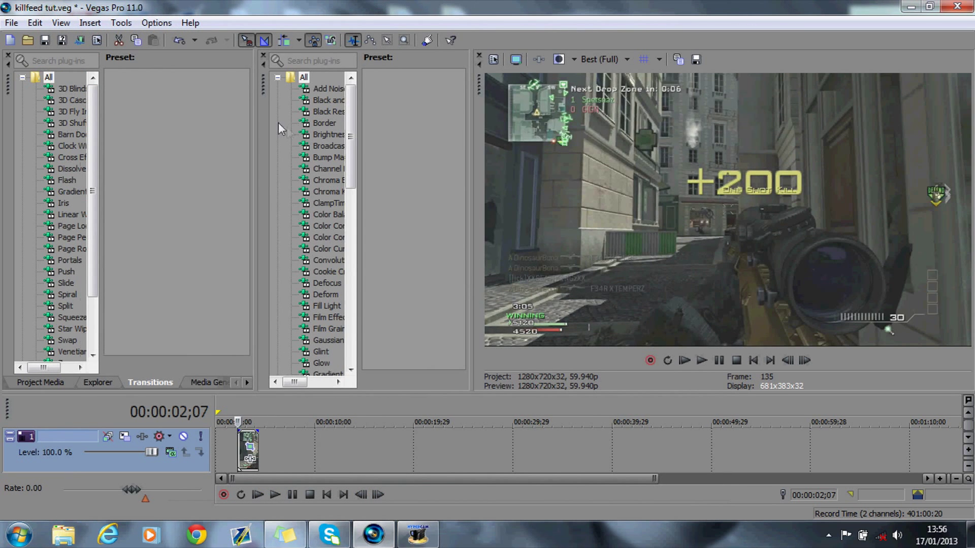
click(316, 136)
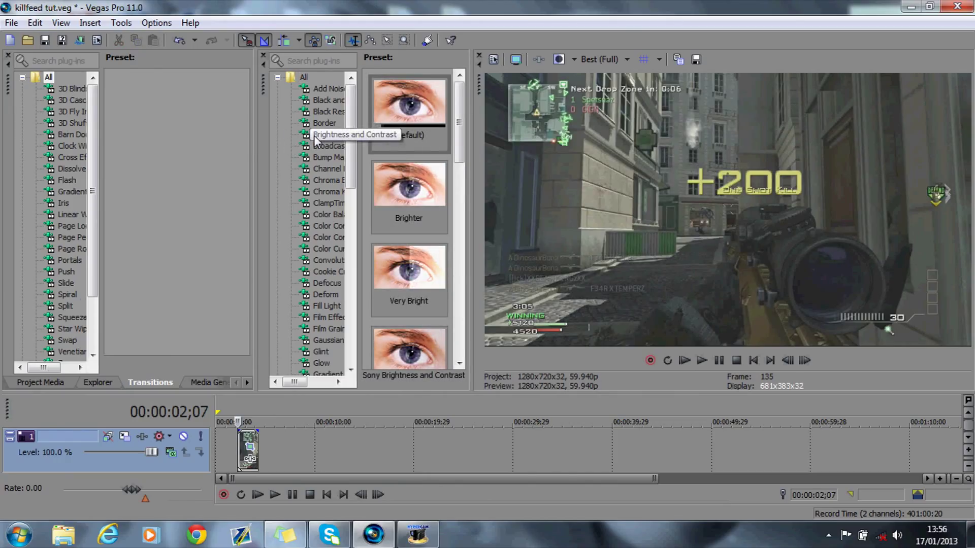
drag(256, 147, 215, 145)
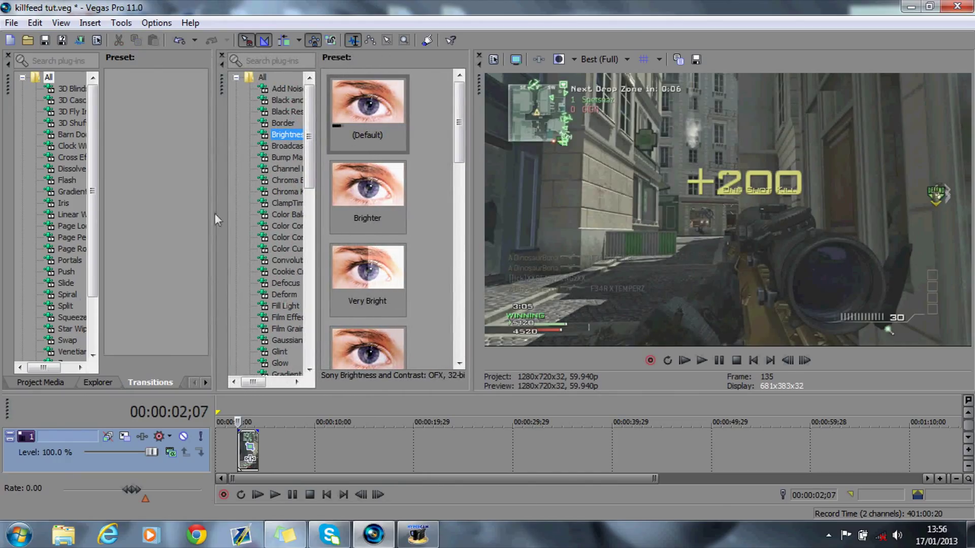
drag(370, 283, 248, 458)
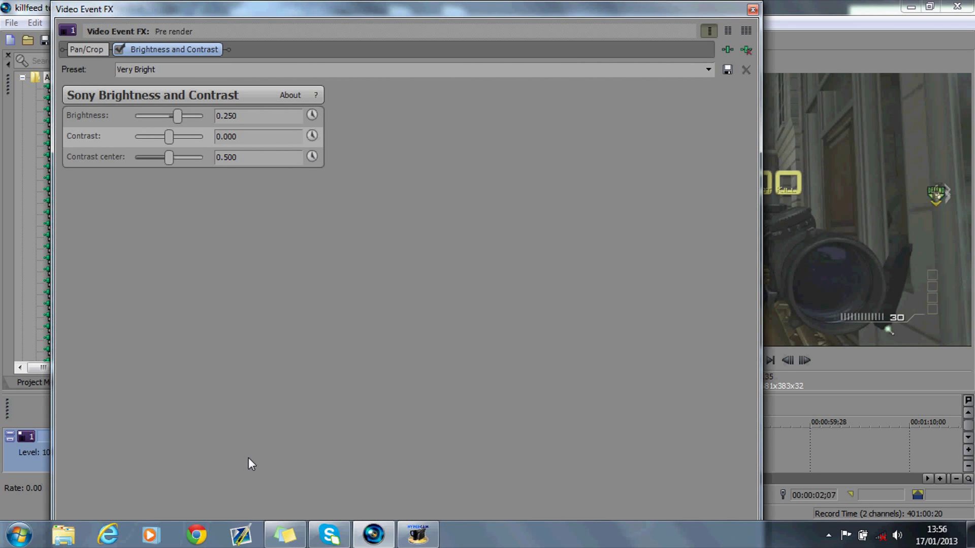
click(754, 9)
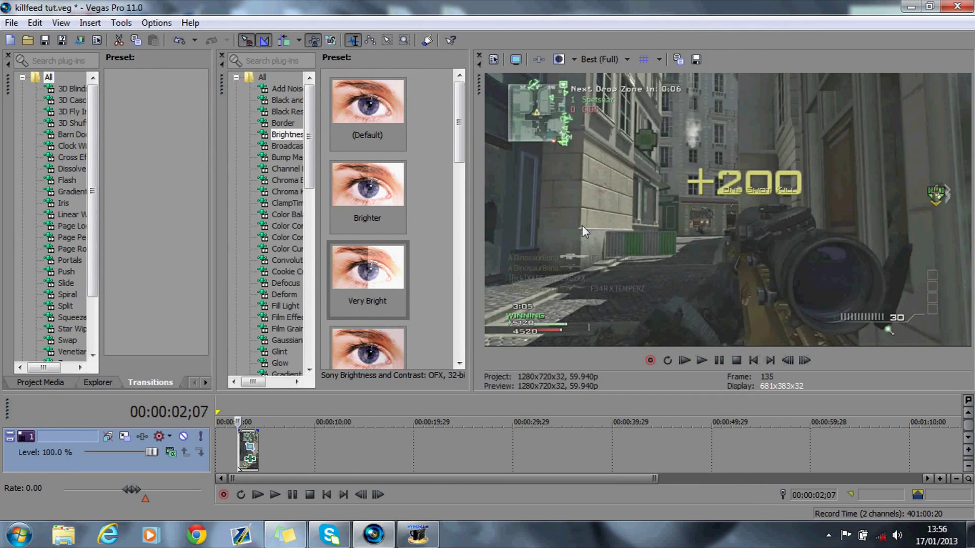
drag(401, 273, 248, 445)
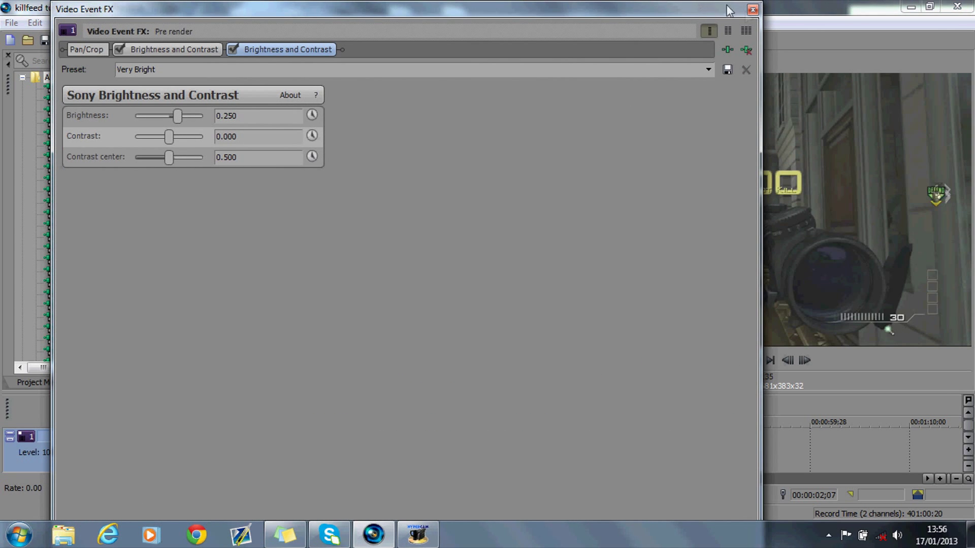
click(752, 10)
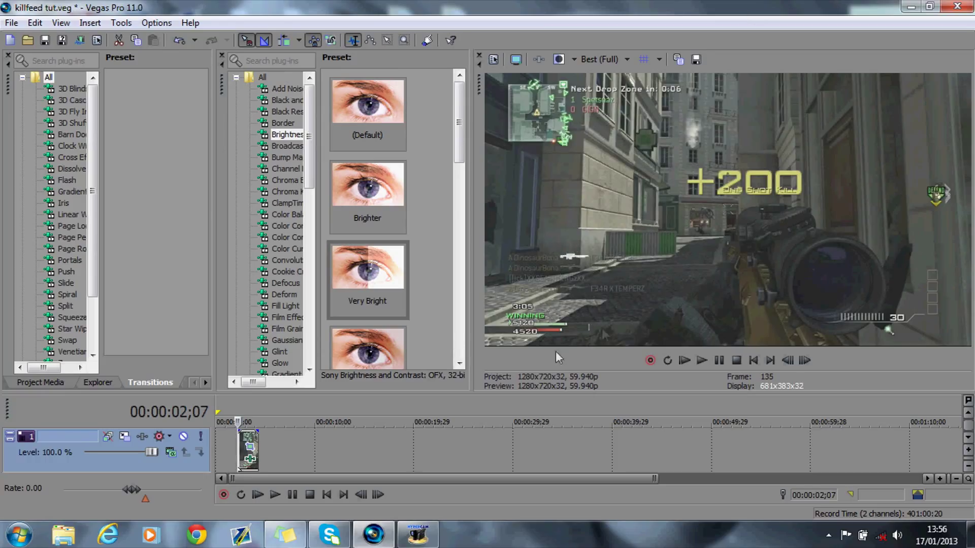
click(969, 439)
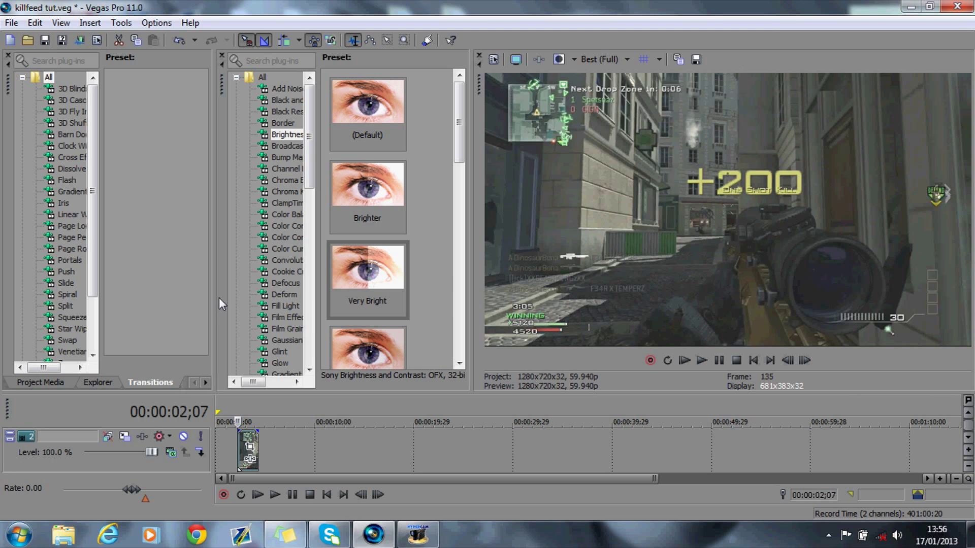
Enable masking on track 2's clip and outline the second killfeed weapon icon with anchor points.
click(251, 451)
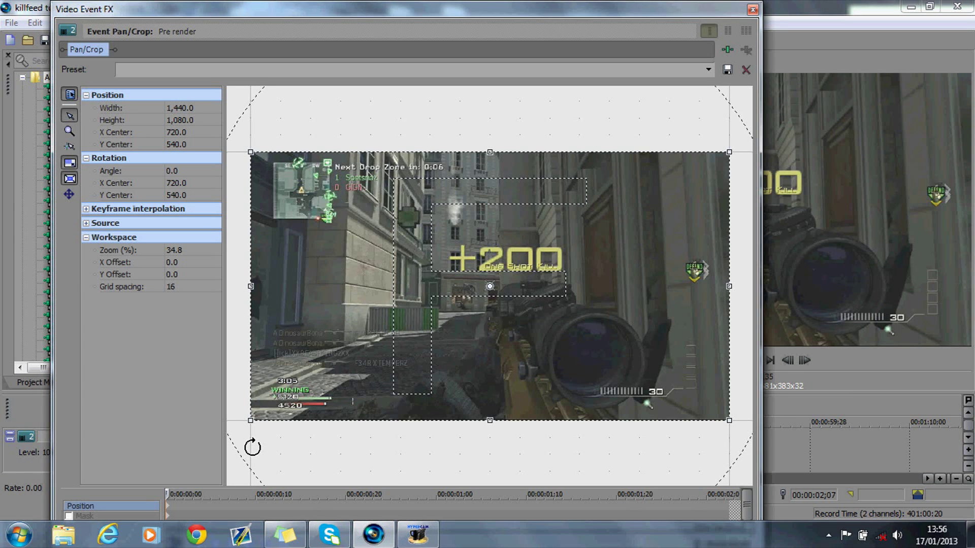
click(69, 516)
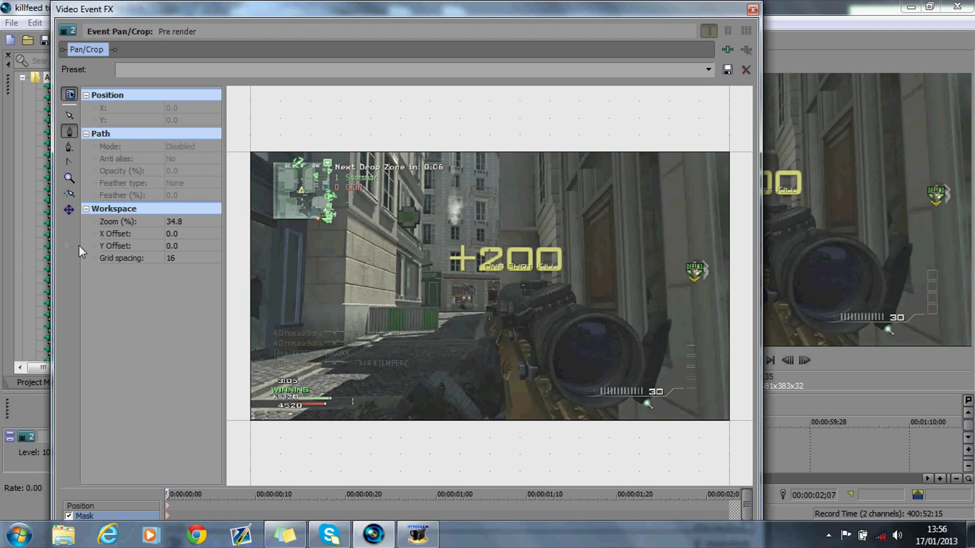
click(70, 178)
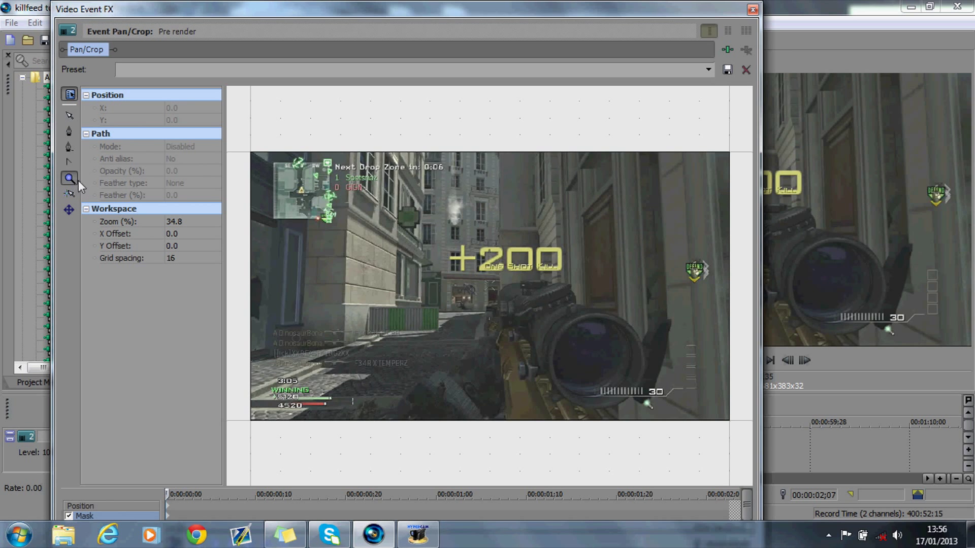
click(338, 346)
click(485, 289)
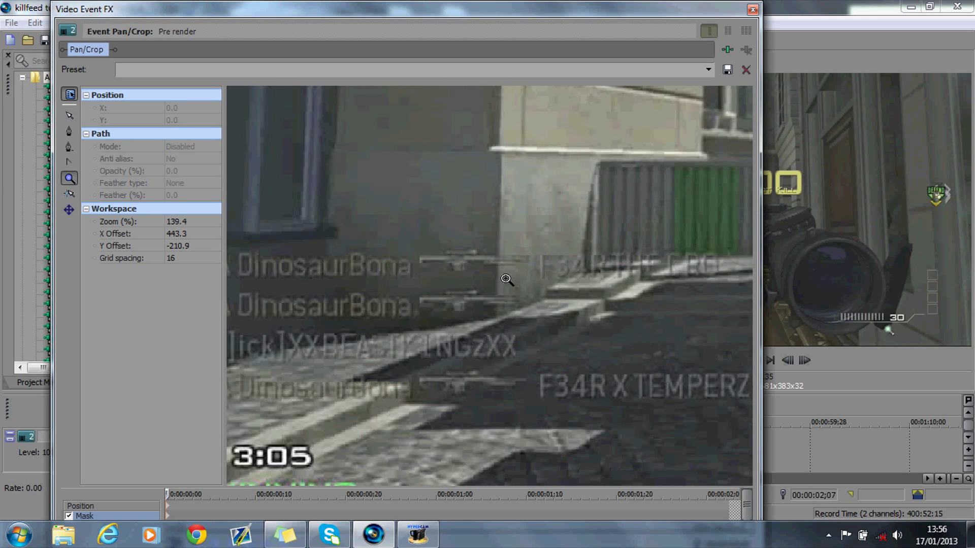
click(468, 300)
click(72, 129)
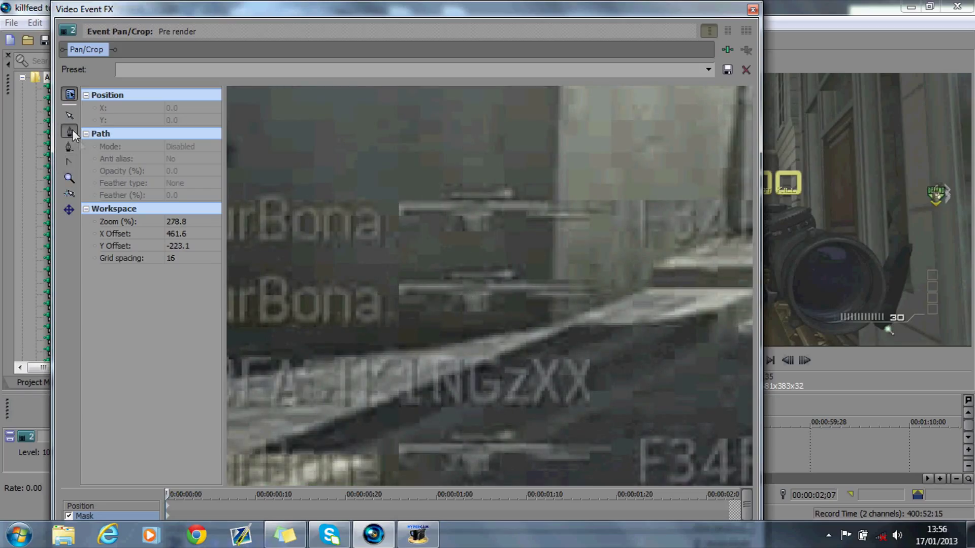
click(402, 306)
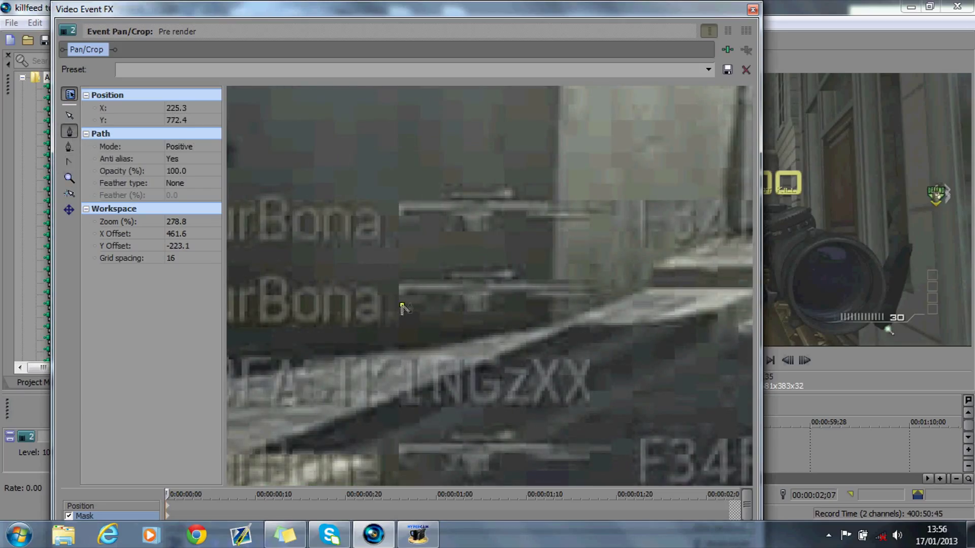
click(426, 302)
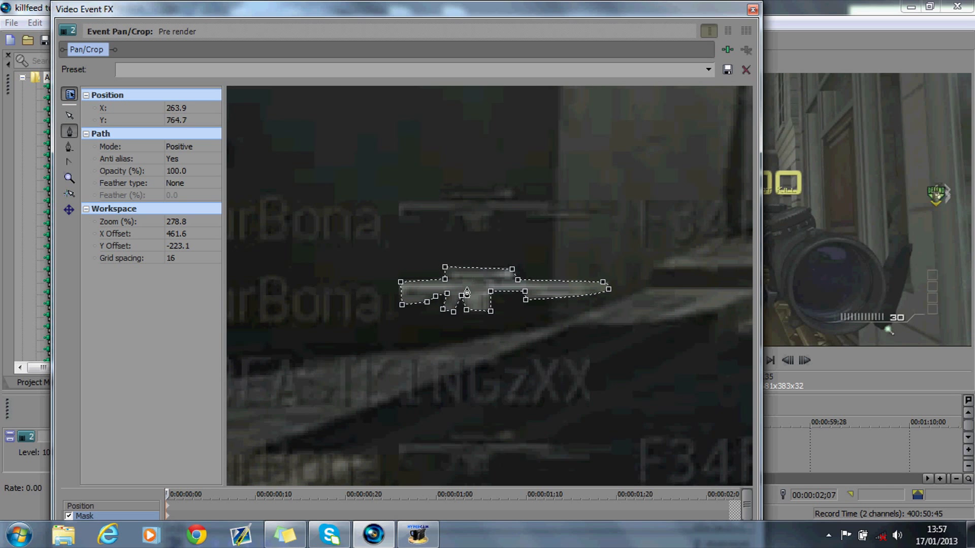
click(753, 9)
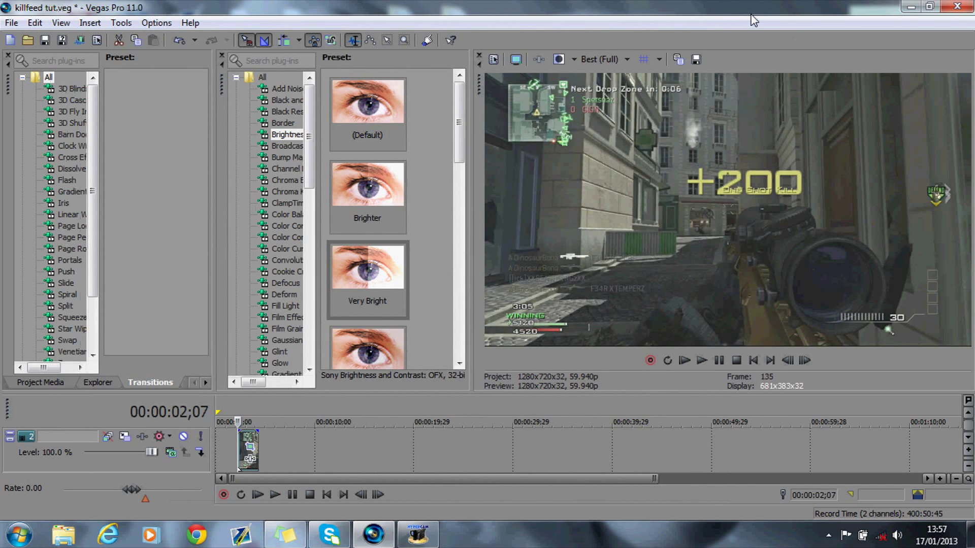
Stack two Very Bright Brightness and Contrast presets on track 2's masked clip.
drag(374, 274, 245, 449)
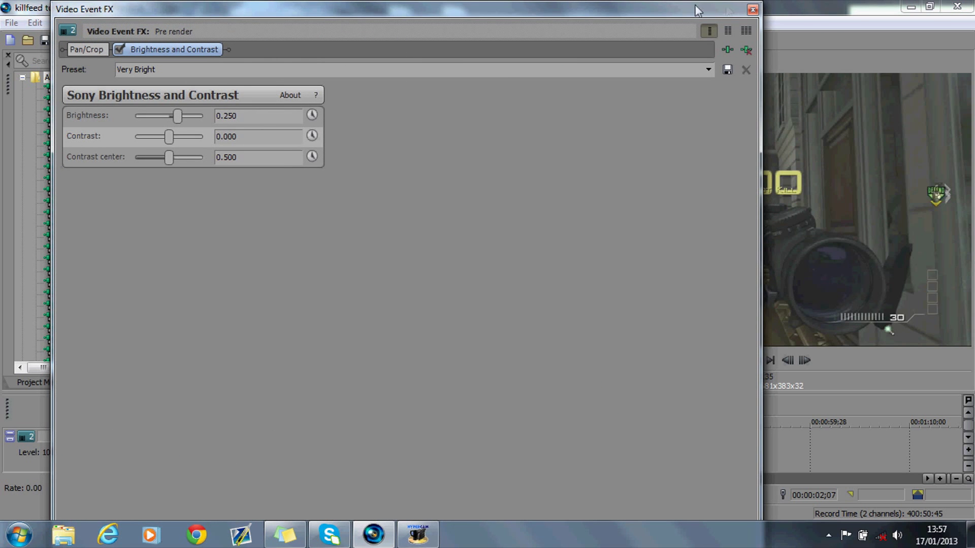
click(752, 9)
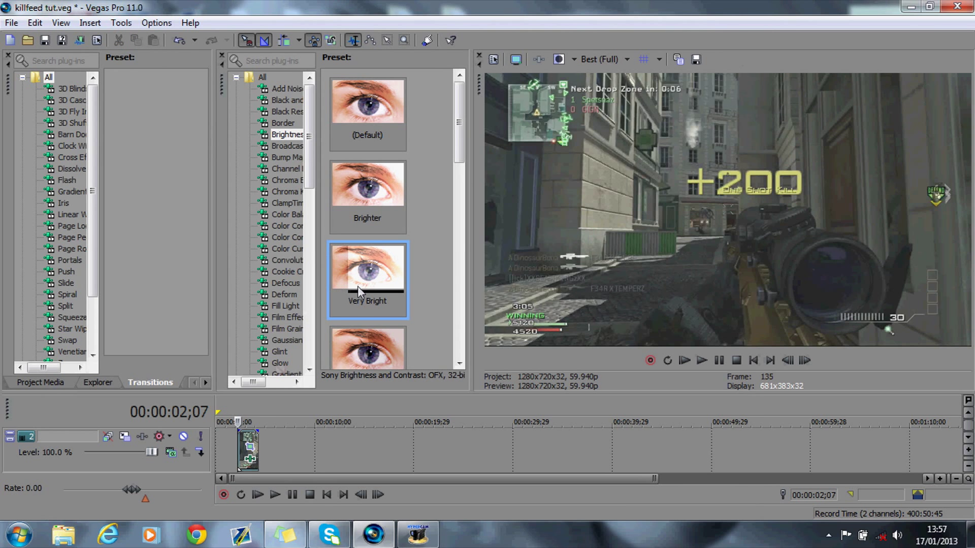
drag(357, 285, 248, 438)
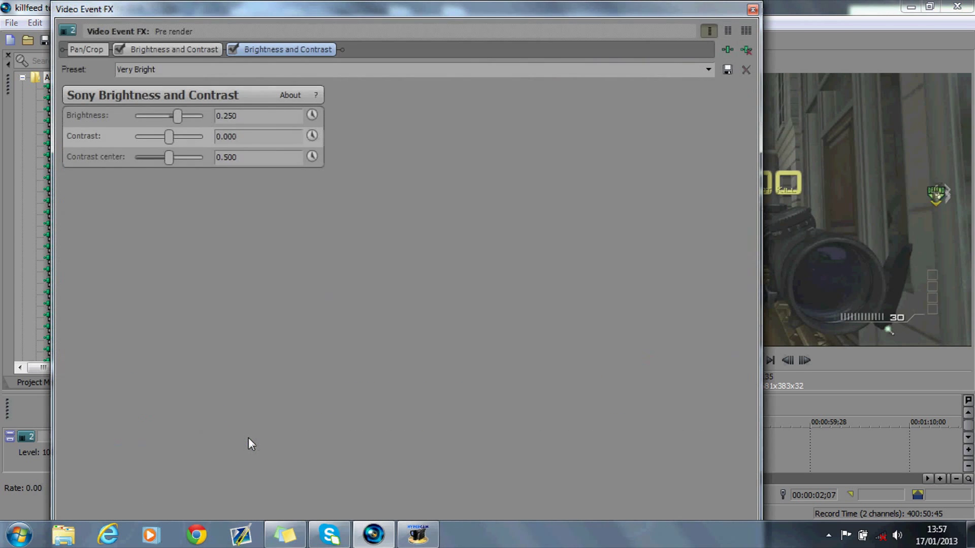
click(753, 10)
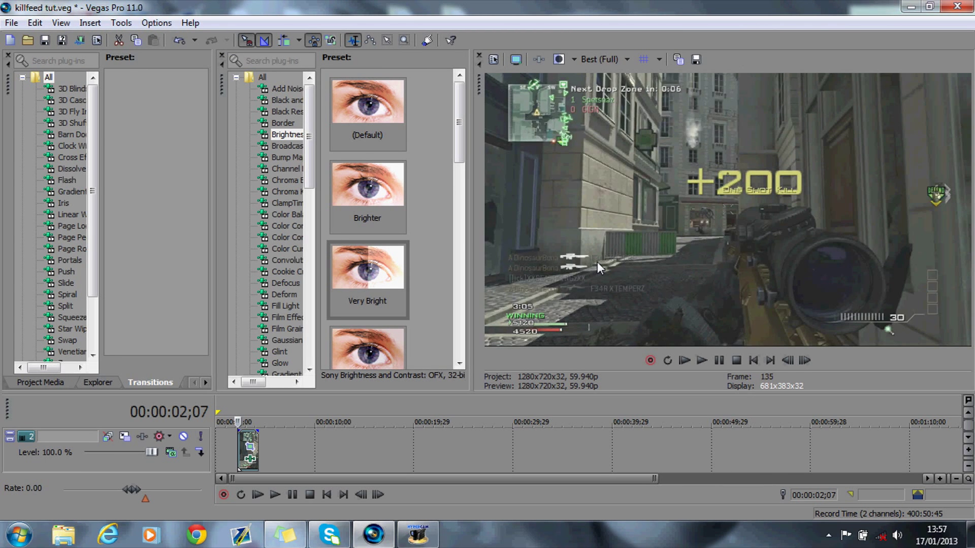
click(968, 439)
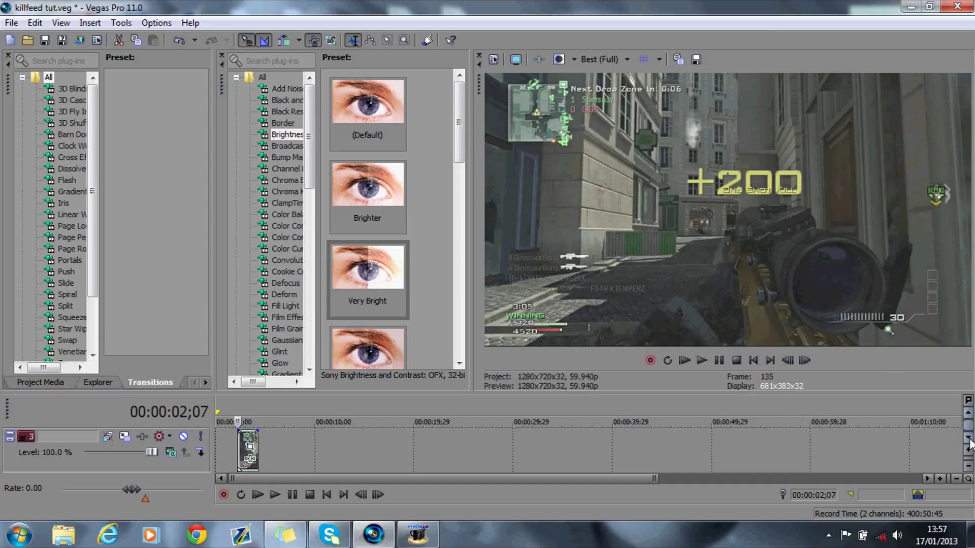
Zoom the timeline in and add a short fade-in to track 1's killfeed clip.
click(968, 413)
click(968, 412)
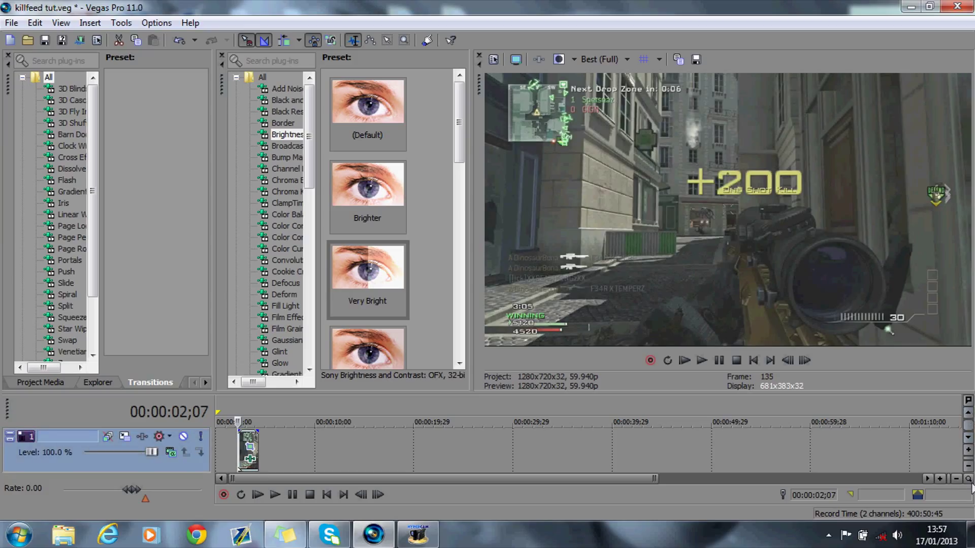
click(940, 478)
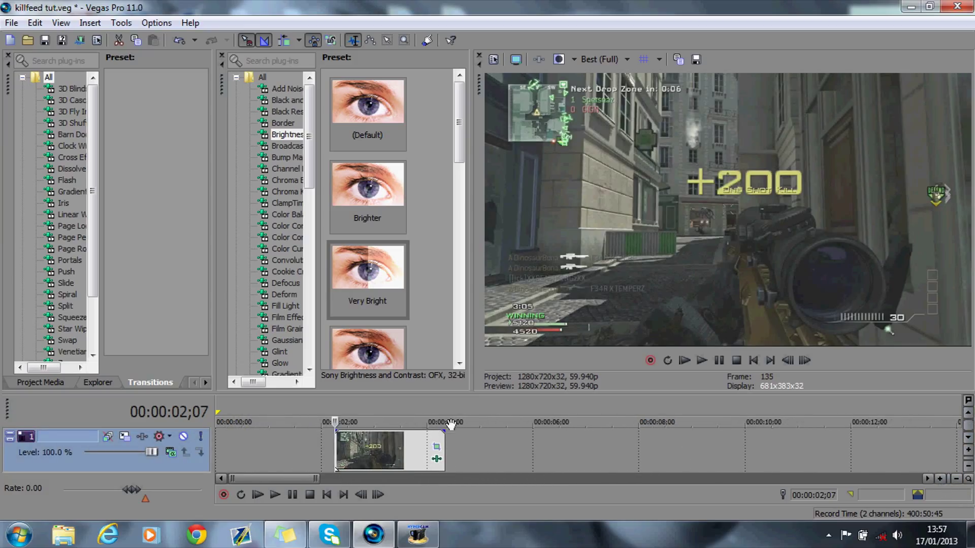
drag(338, 426, 344, 428)
click(344, 401)
Add a 00:00:00;05 fade-in to track 2's clip and step the preview to 00:00:03;08.
click(969, 438)
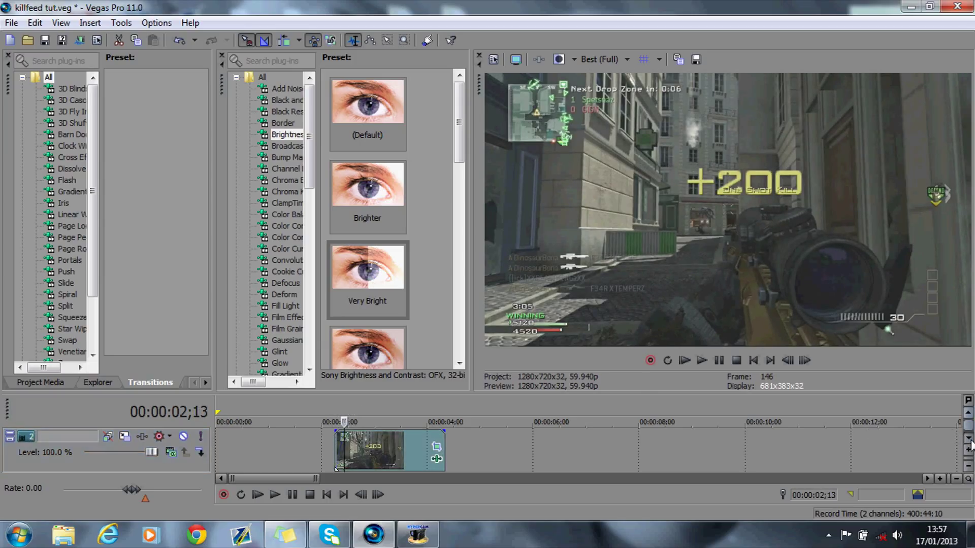
drag(336, 431, 344, 428)
click(337, 401)
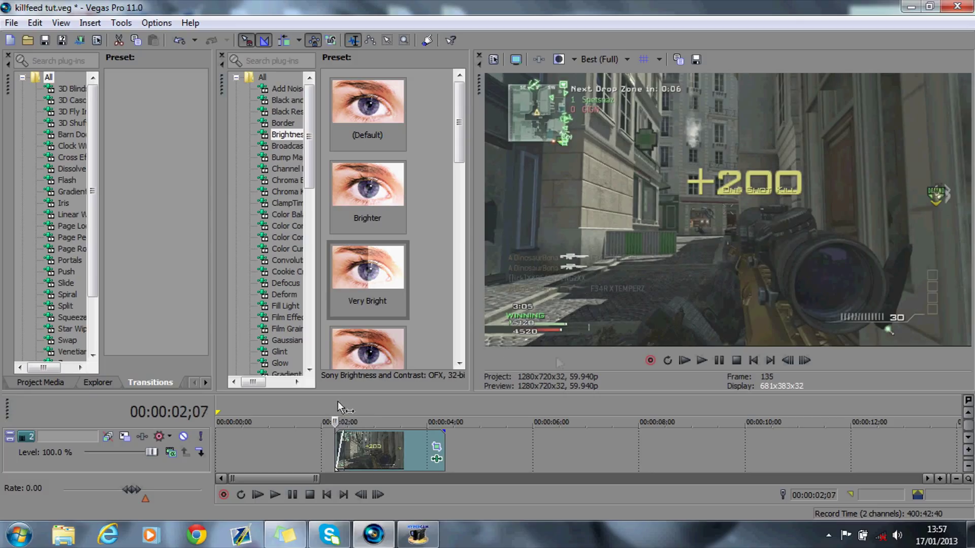
click(803, 360)
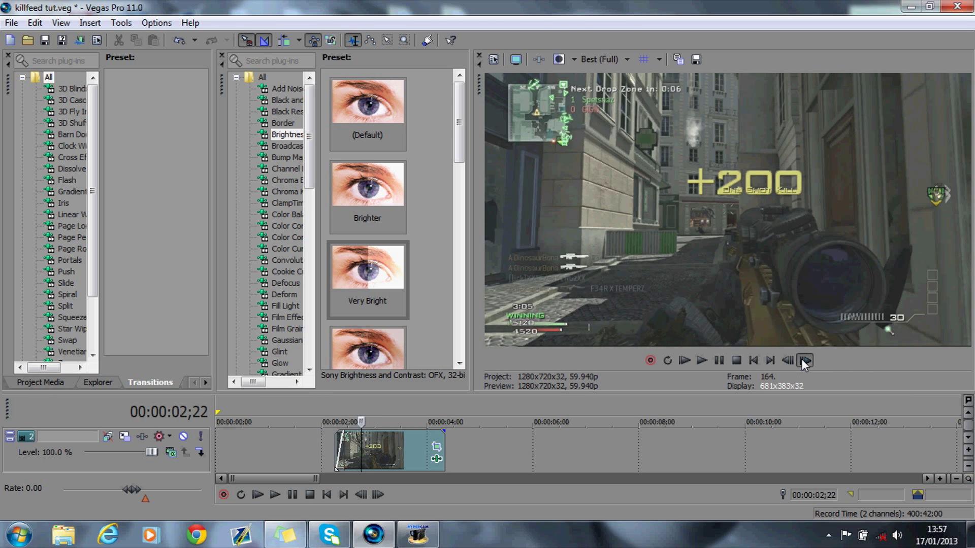
drag(804, 360, 804, 361)
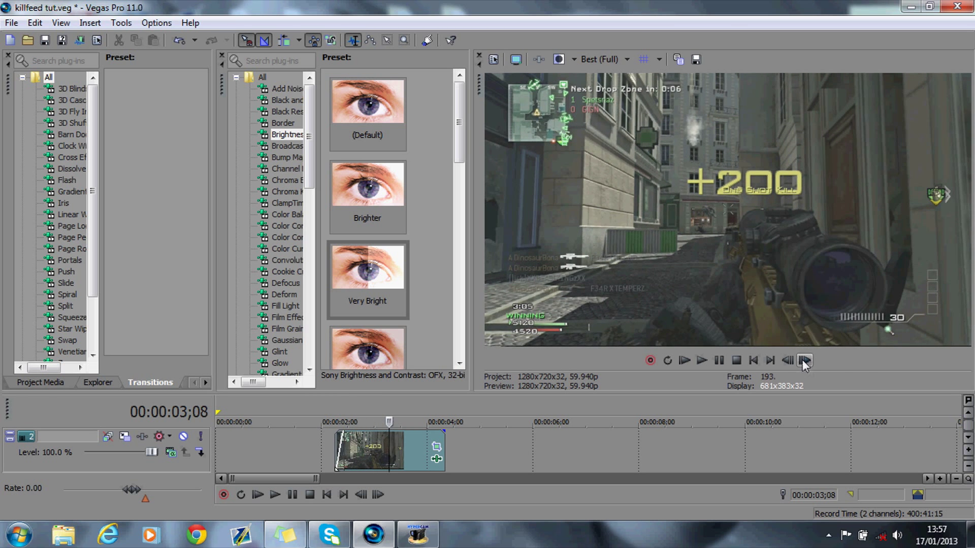
click(968, 438)
click(969, 437)
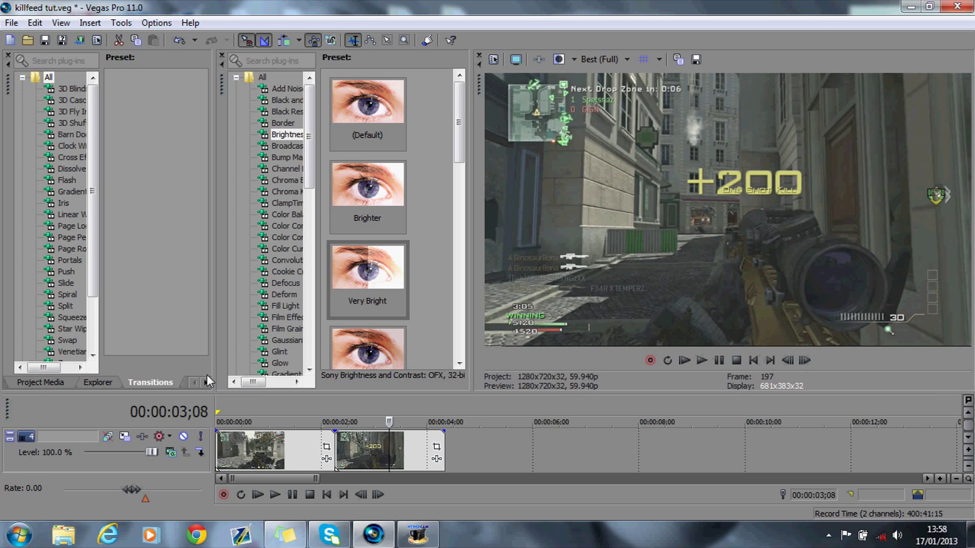
Apply the 'nice' filter package as Track FX on track 4.
click(147, 439)
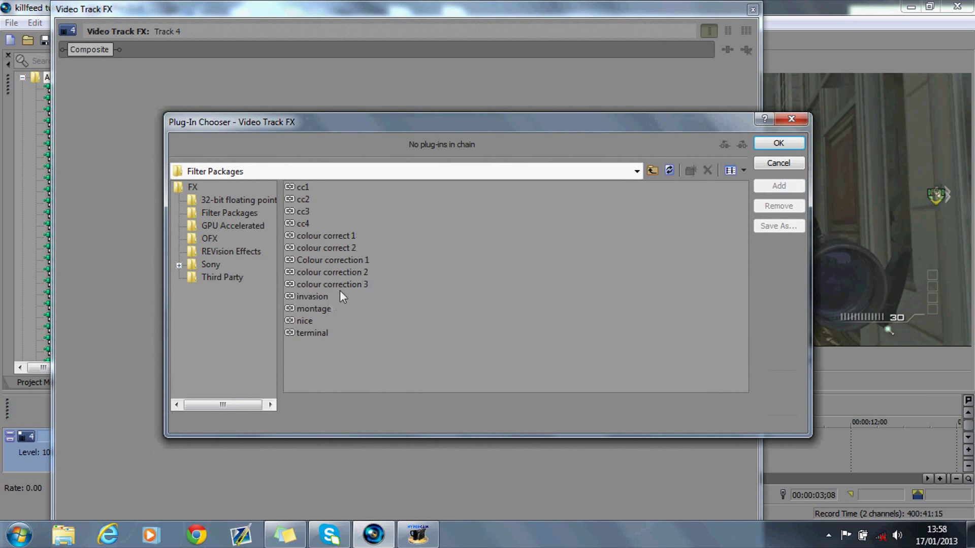
click(779, 186)
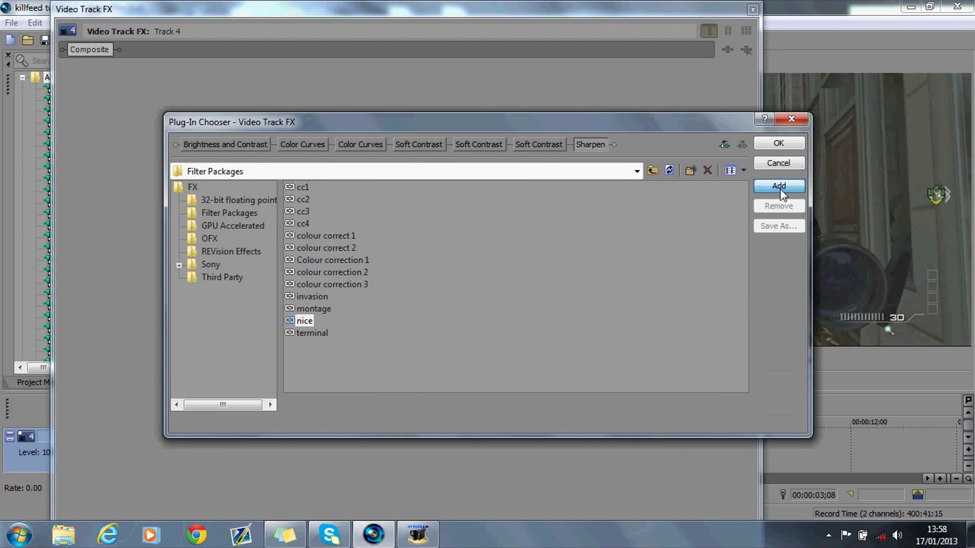
click(778, 143)
click(755, 11)
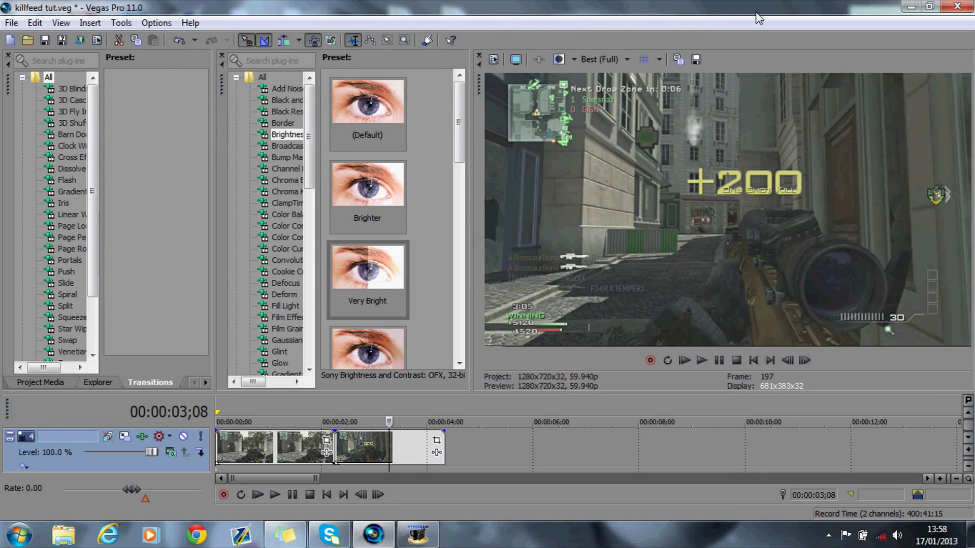
Scrub the preview from 01;15 to 03;25, return to 00:00:02;07, and open track 3's Pan/Crop.
click(295, 409)
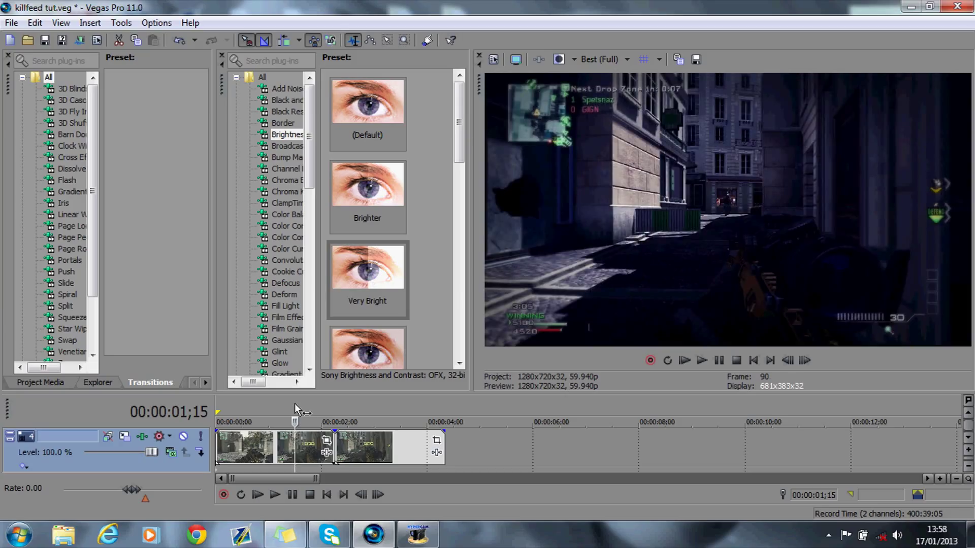
click(378, 410)
click(419, 410)
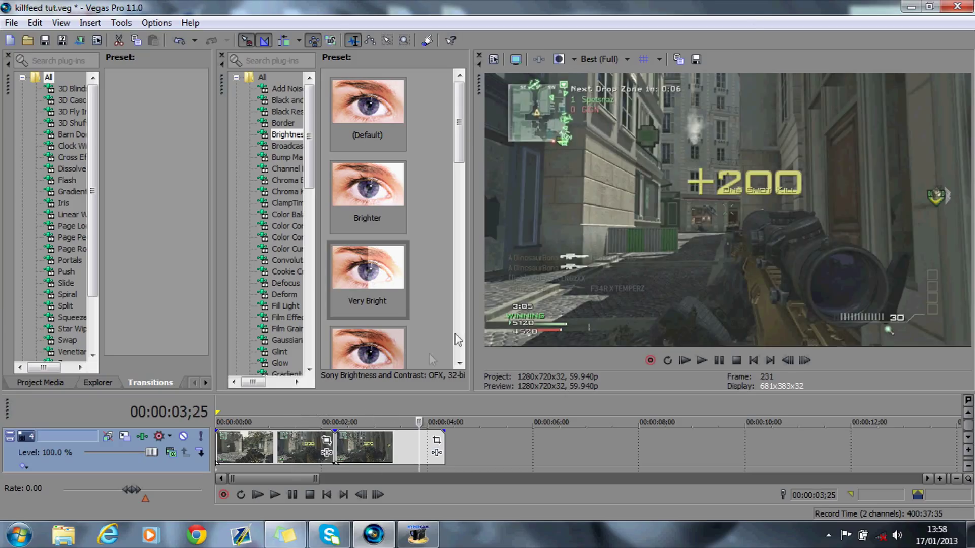
click(329, 407)
click(336, 401)
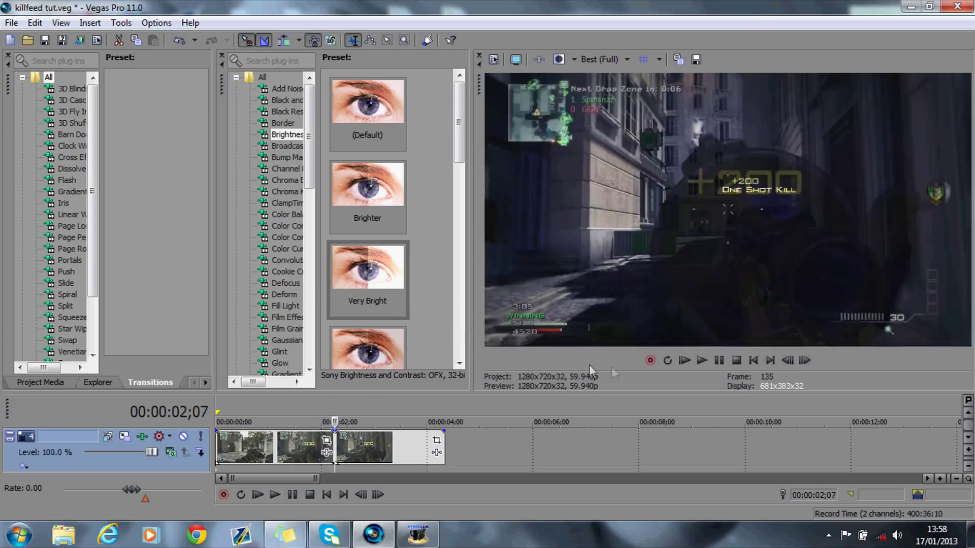
click(969, 414)
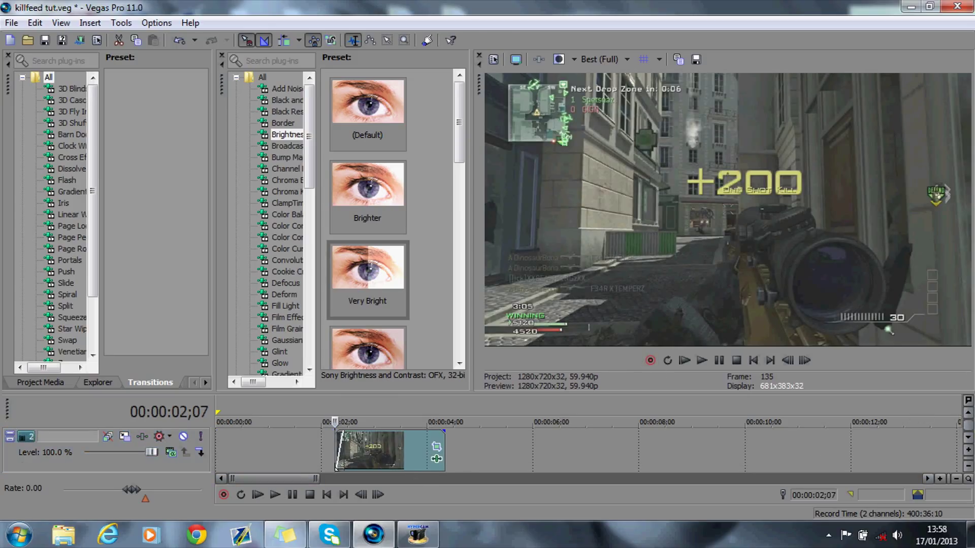
click(968, 437)
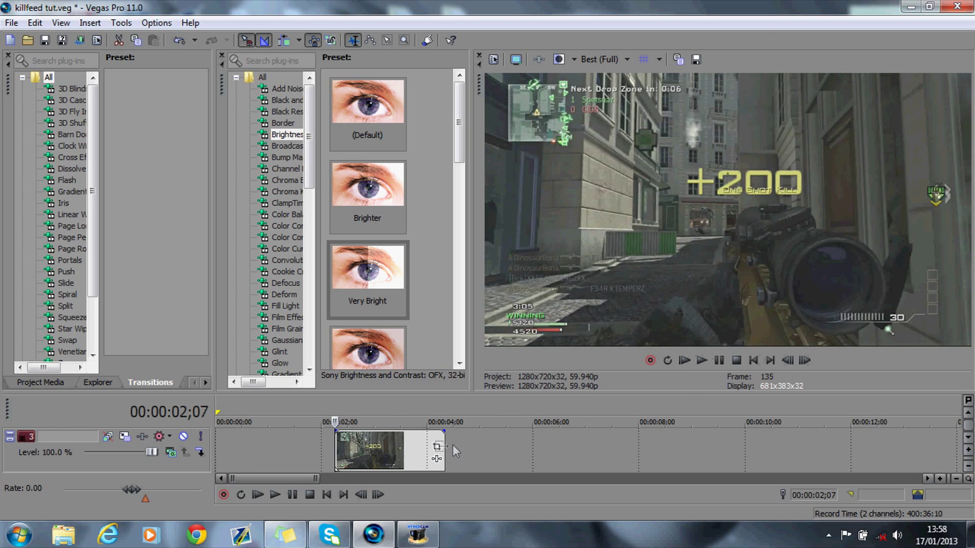
click(436, 447)
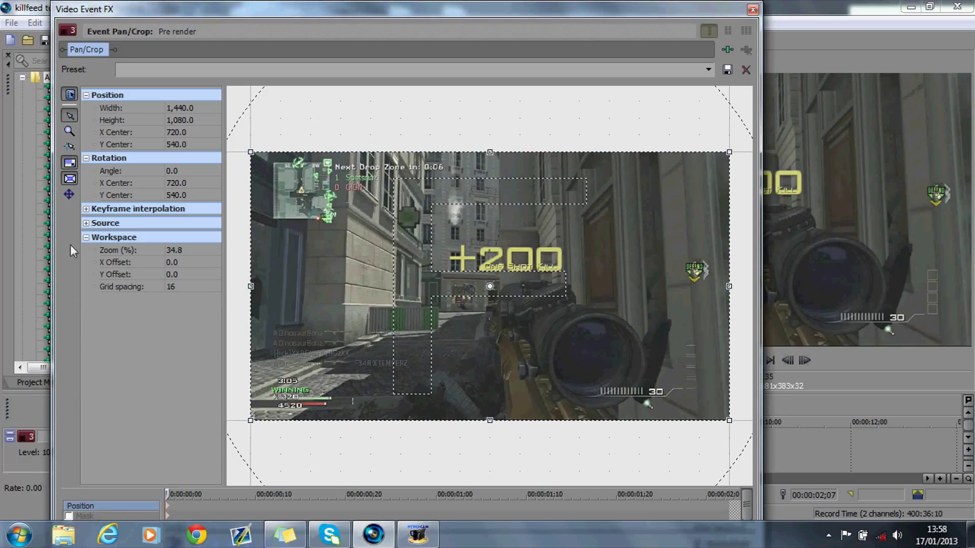
Enable masking on track 3's clip and draw a three-point mask around the bottom killfeed weapon icon.
click(68, 516)
click(69, 178)
click(362, 374)
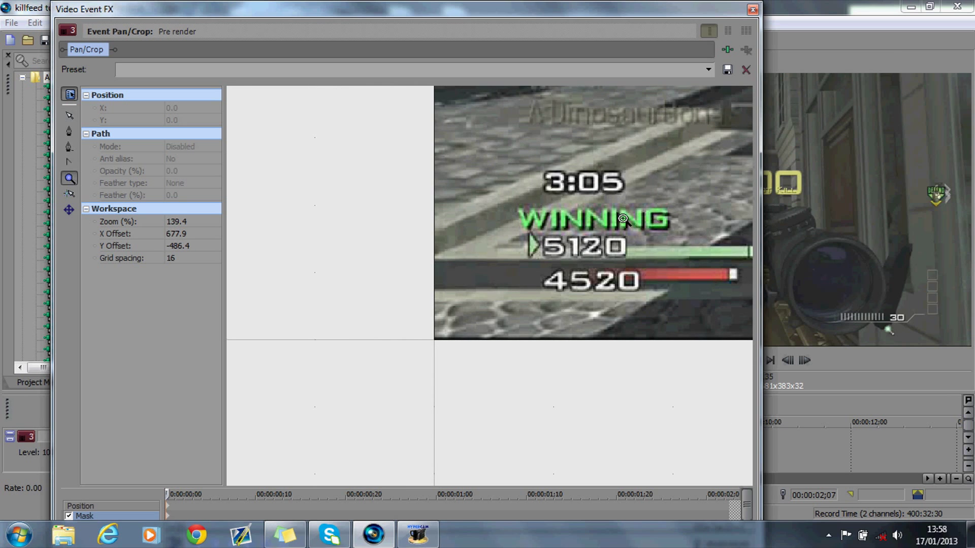
click(562, 191)
click(635, 236)
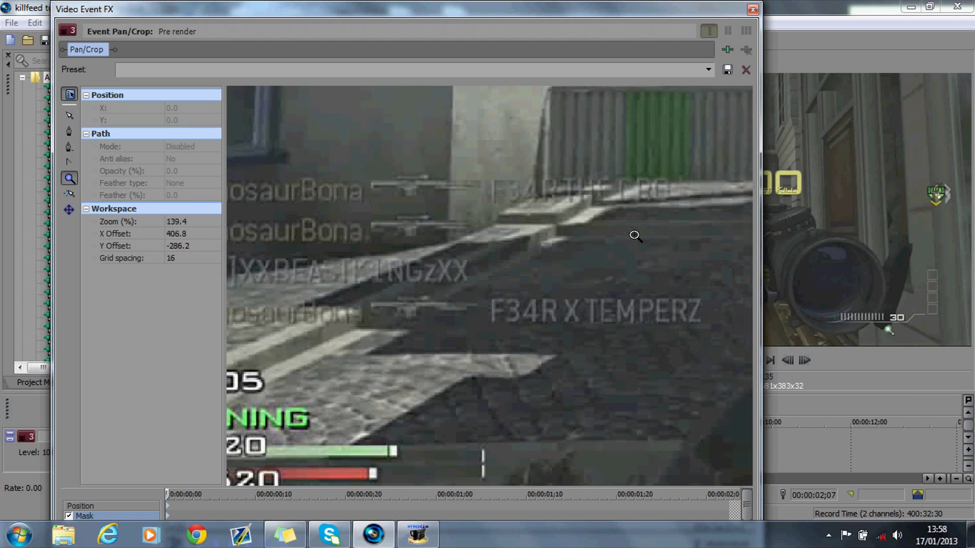
click(71, 145)
click(378, 314)
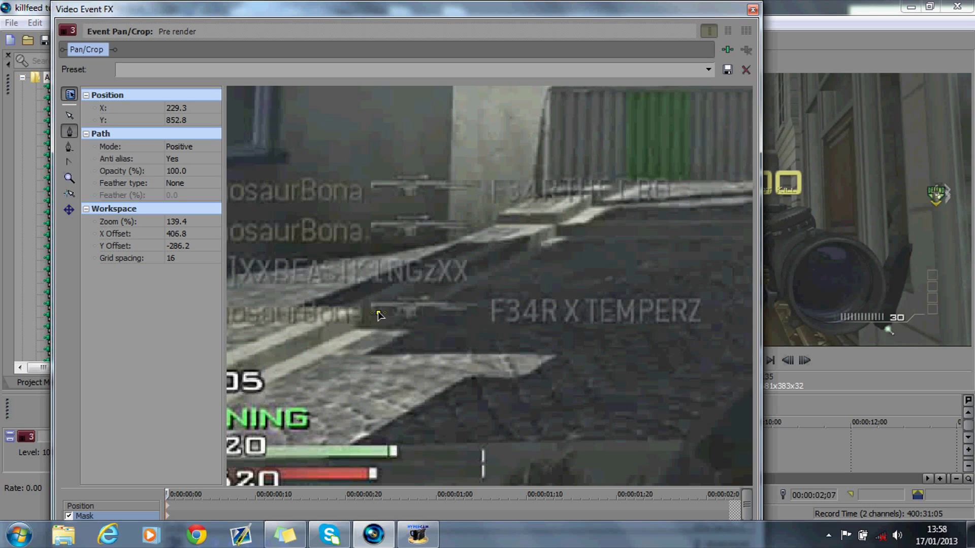
click(478, 312)
click(374, 296)
click(378, 313)
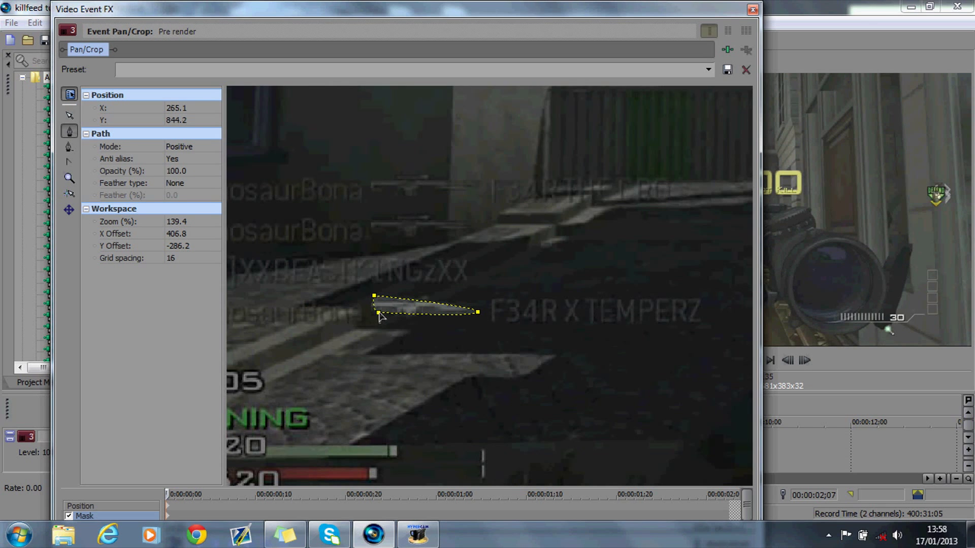
click(753, 9)
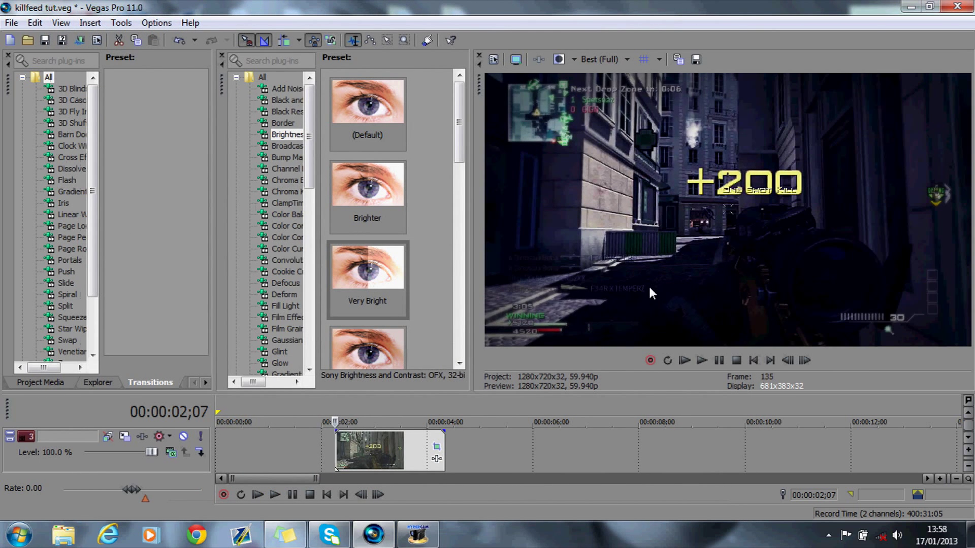
Preview the frame at 00:00:02;18, then close the killfeed tut.veg project from the File menu.
click(355, 411)
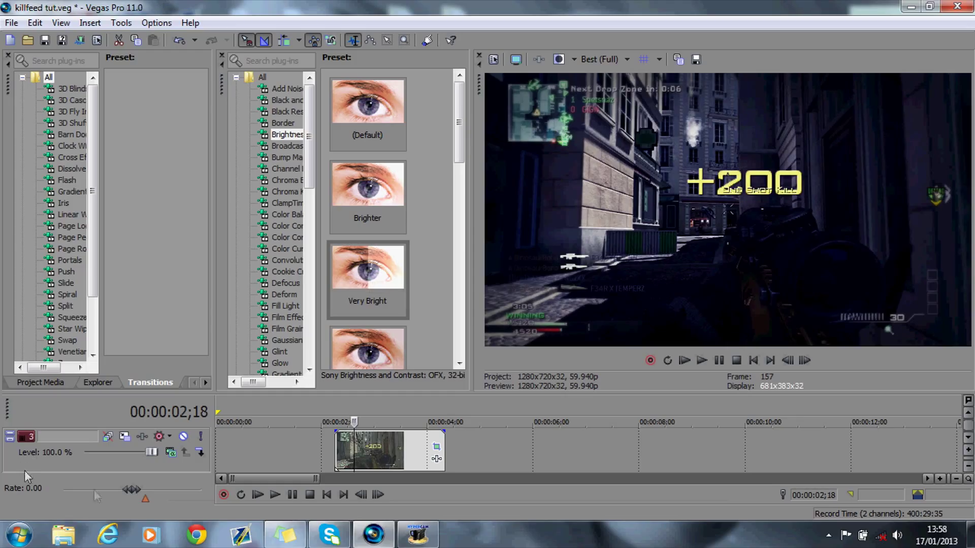
click(12, 24)
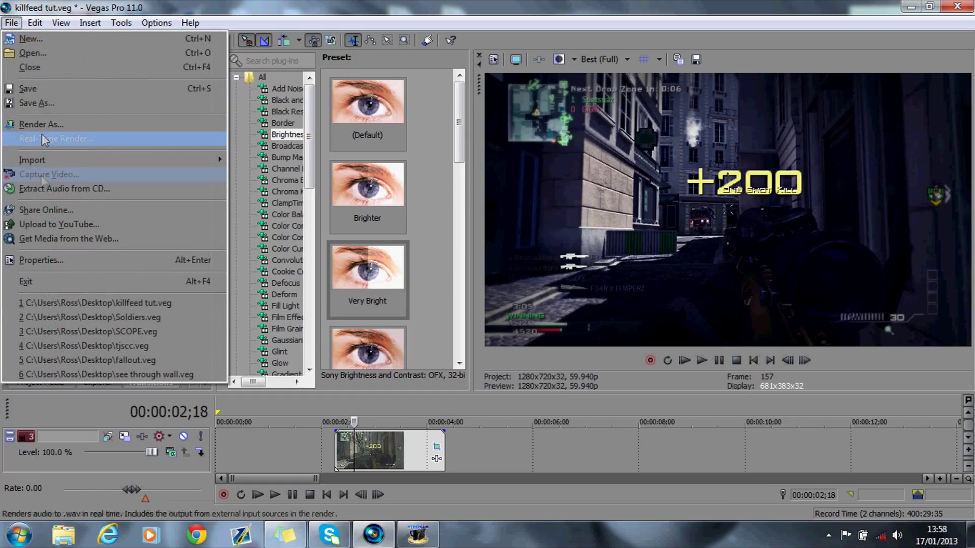
click(59, 69)
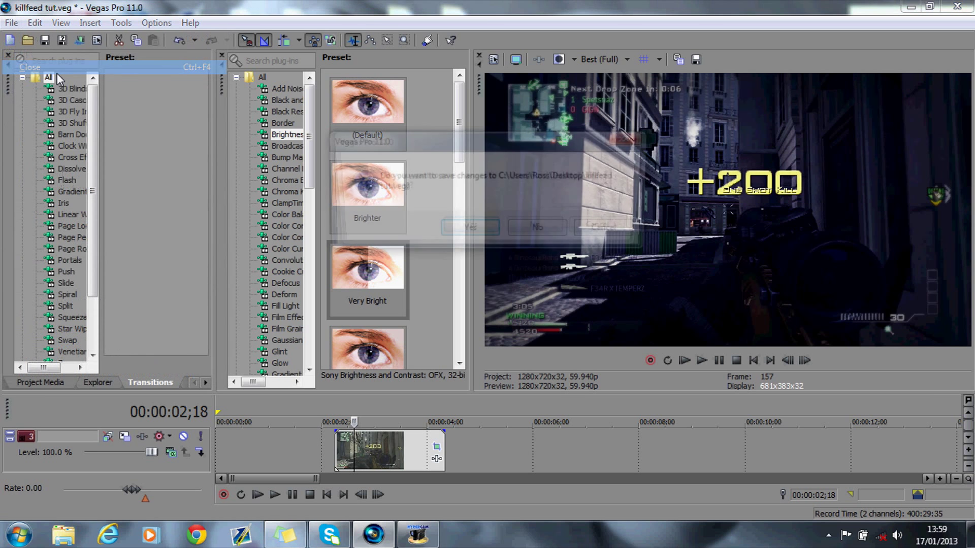
Discard the current changes and reopen the recent project killfeed tut.veg.
click(538, 232)
click(12, 23)
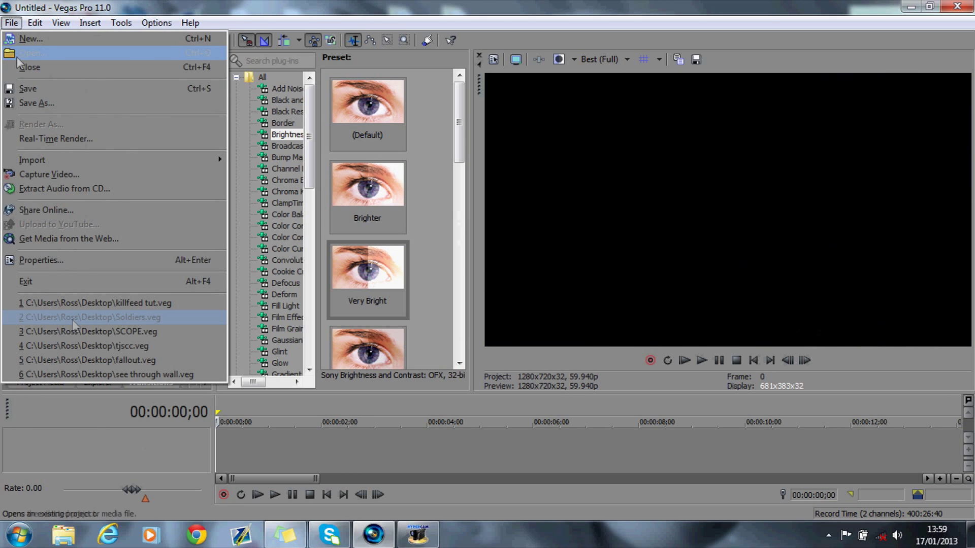
click(76, 305)
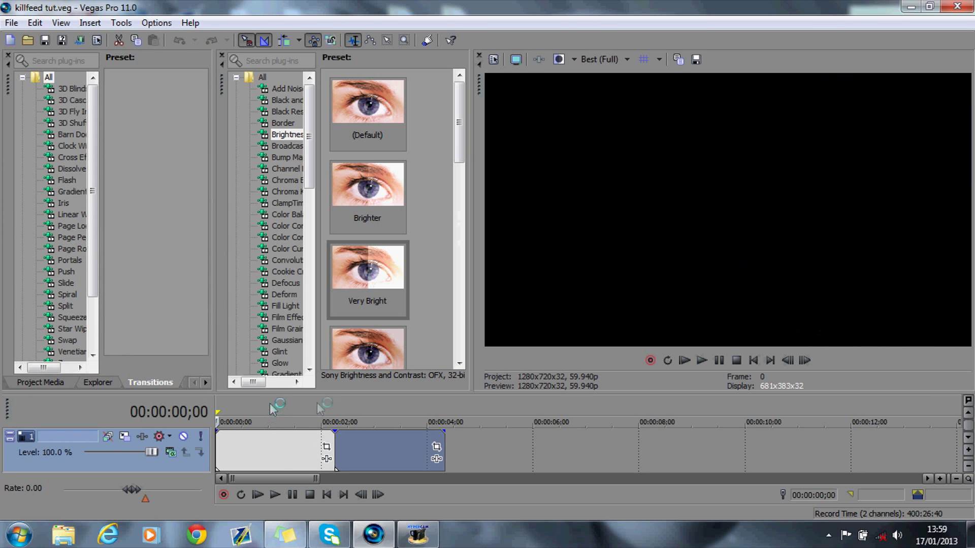
Put the playhead at 00:00:02;07 and insert three new empty video tracks.
click(333, 404)
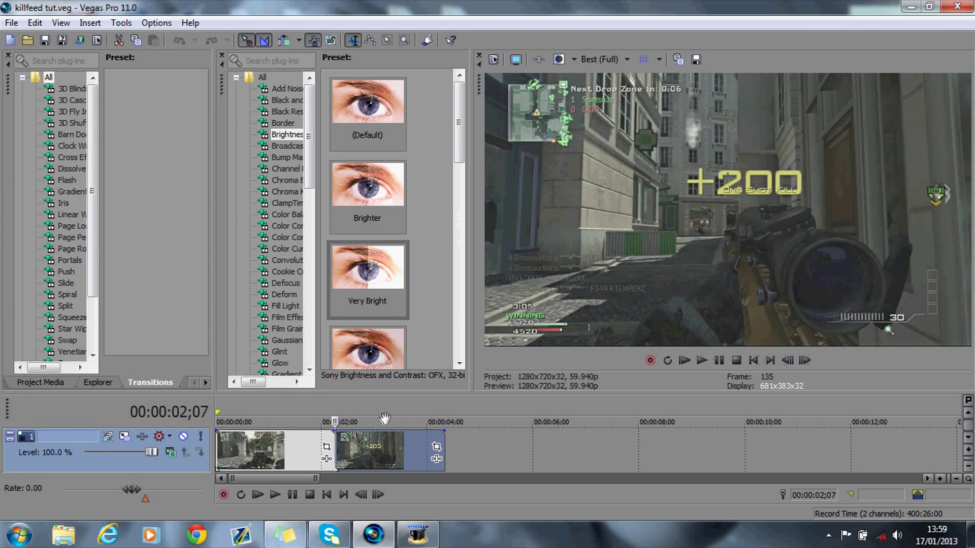
right_click(205, 475)
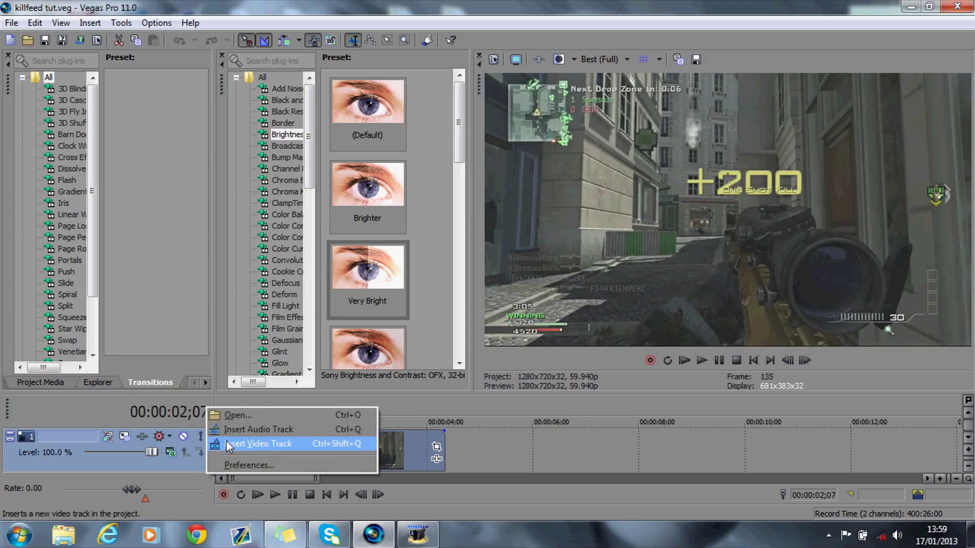
click(226, 440)
right_click(202, 482)
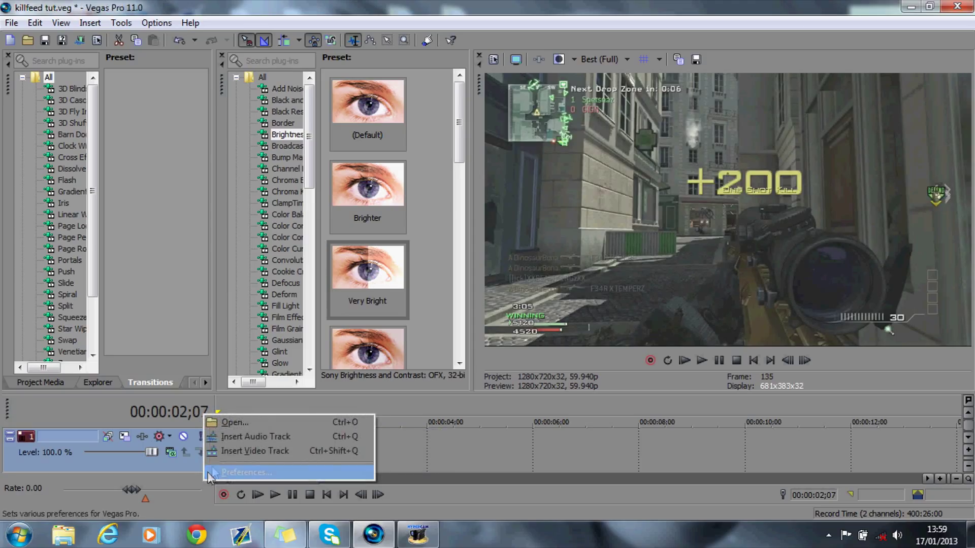
click(216, 456)
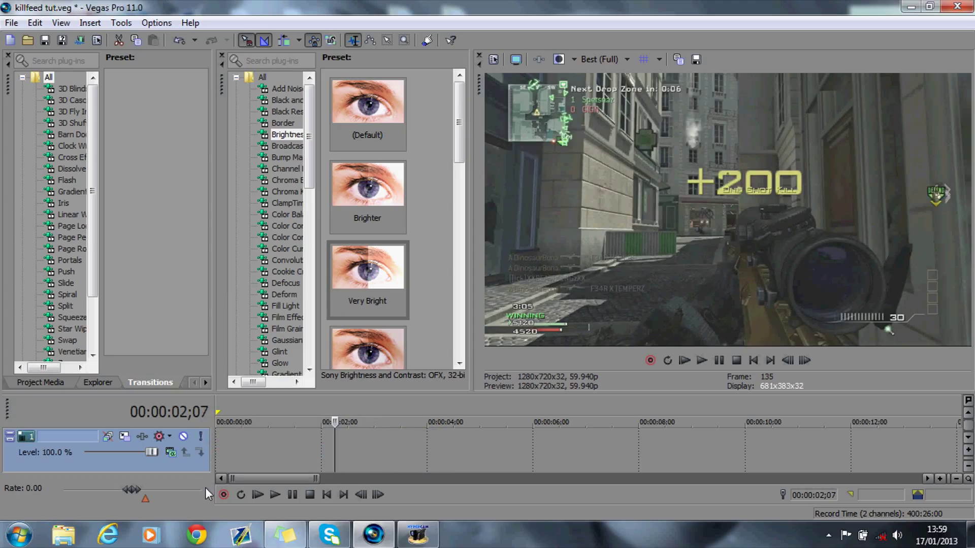
right_click(206, 481)
click(236, 455)
Dismiss the Open Media dialog and minimize Vegas to reveal the desktop.
click(24, 42)
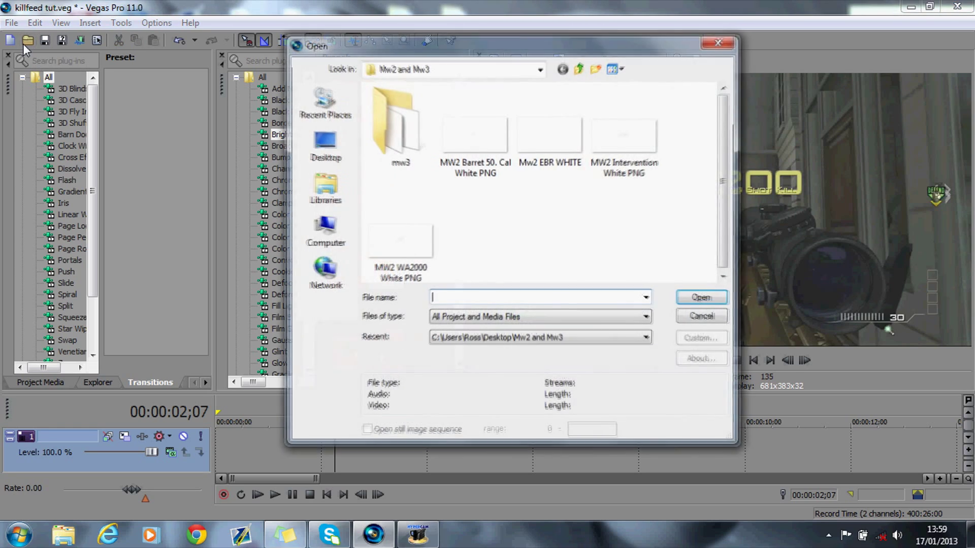
click(719, 41)
click(913, 6)
Check the Mw2 and Mw3 folder, move it left beside the archive, and restore Vegas.
drag(580, 173, 791, 315)
click(721, 254)
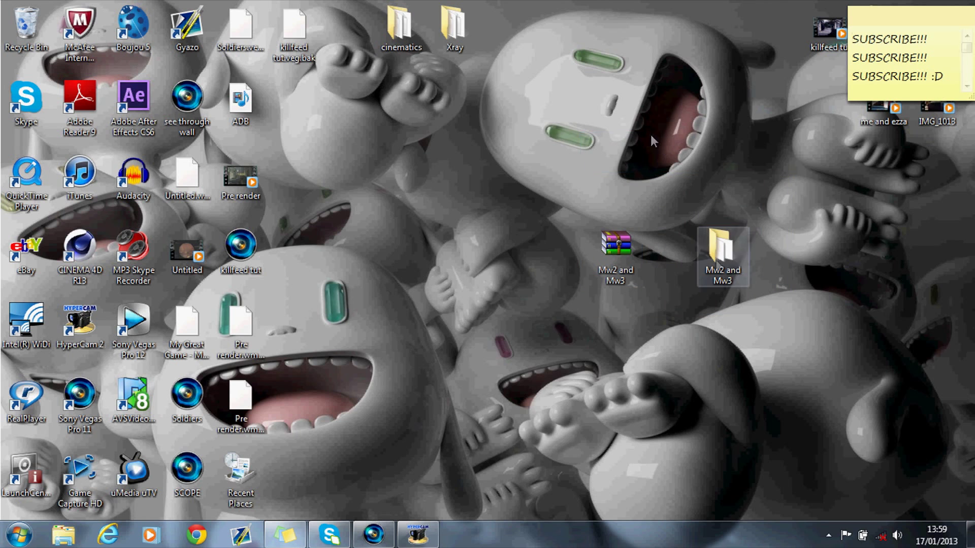
double_click(724, 257)
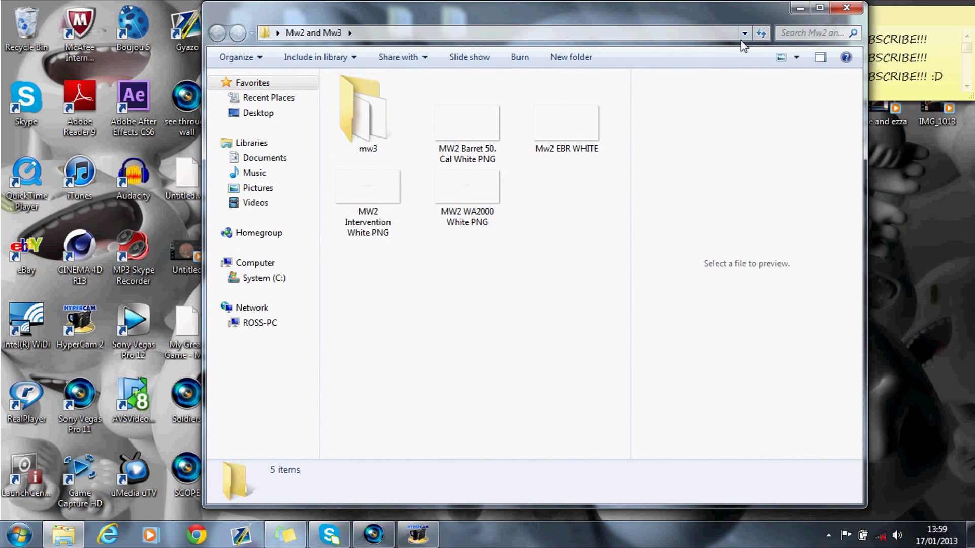
click(850, 12)
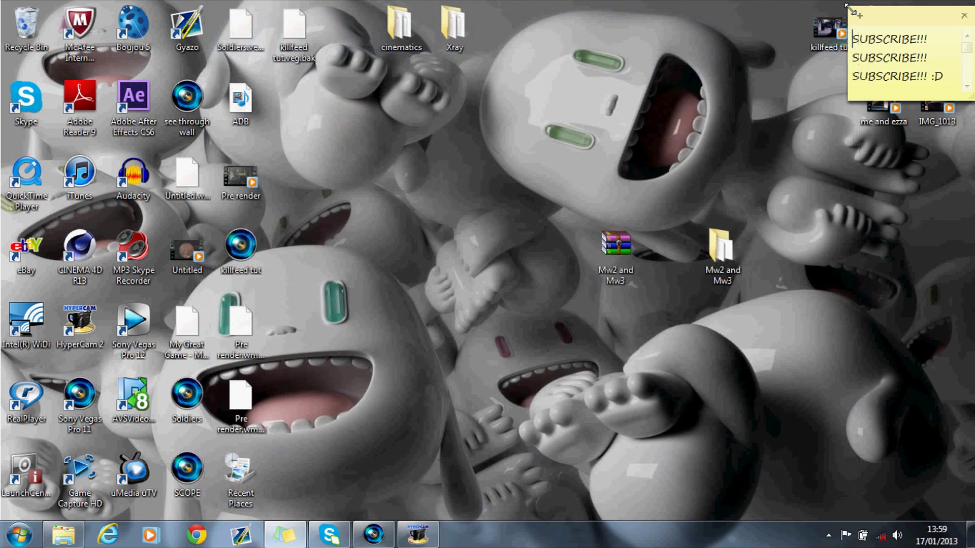
drag(734, 235, 685, 234)
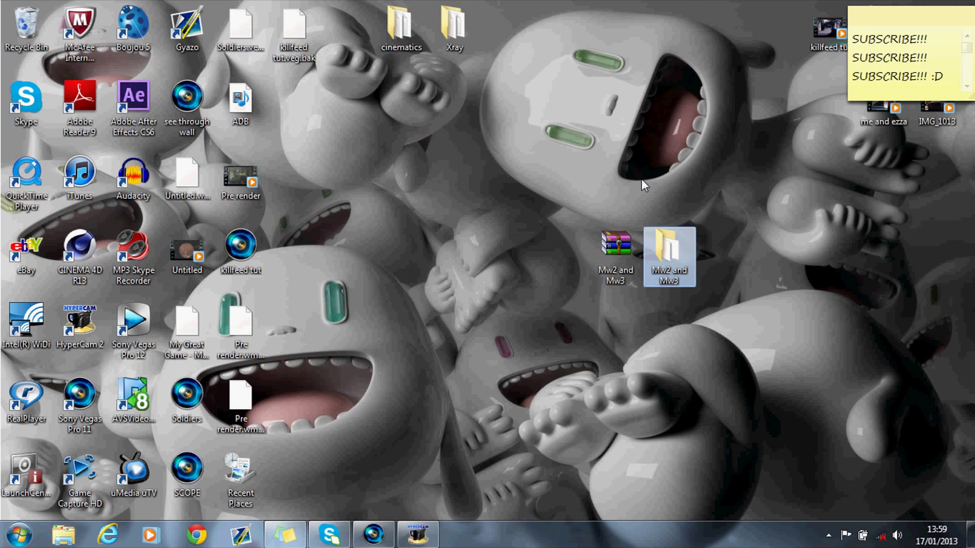
click(373, 534)
Import the Barret White PNG from the mw3 folder and set the playhead to 00:00:02;15.
click(30, 42)
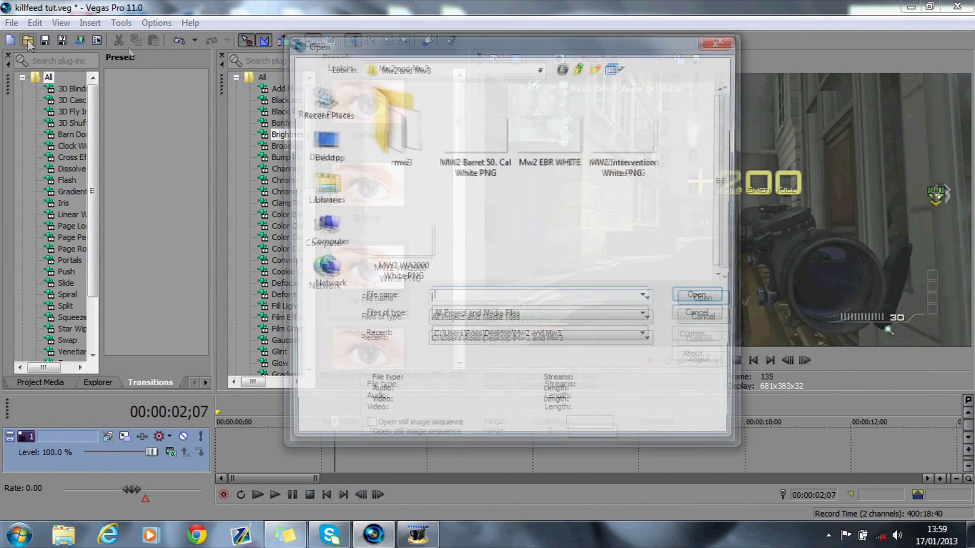
double_click(401, 146)
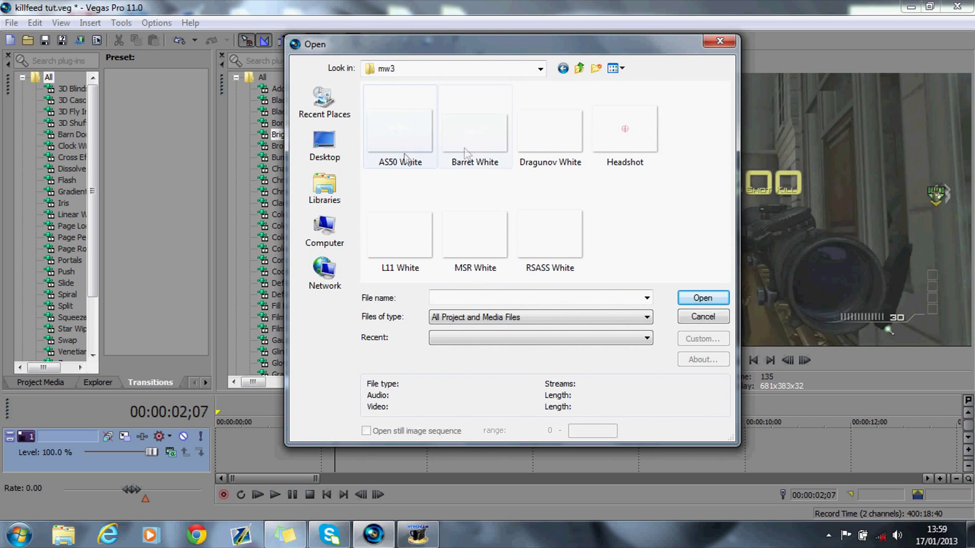
click(483, 120)
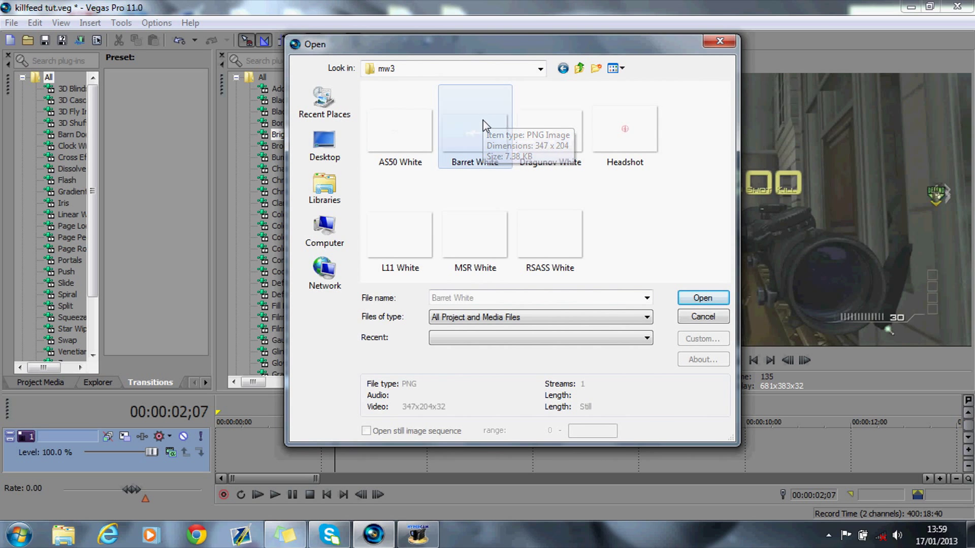
click(693, 297)
click(348, 404)
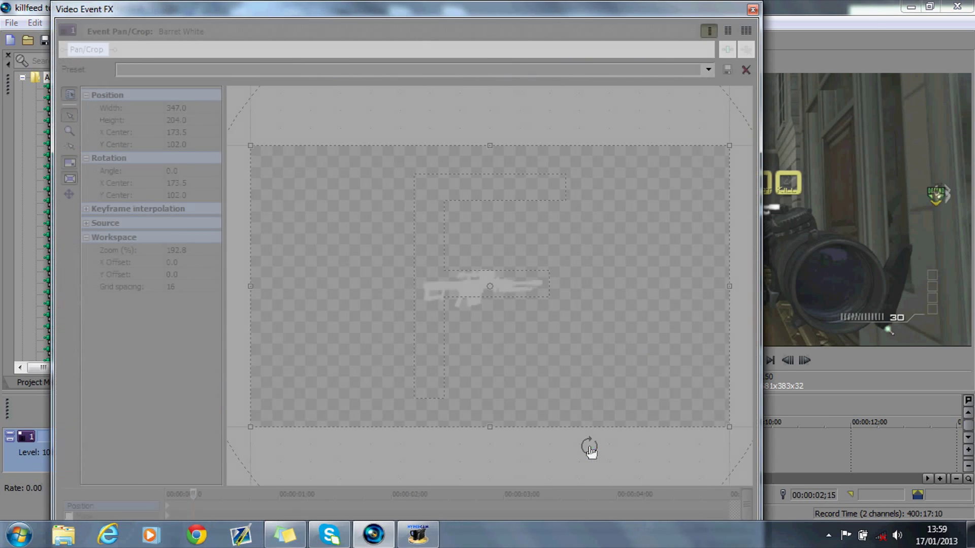
click(591, 447)
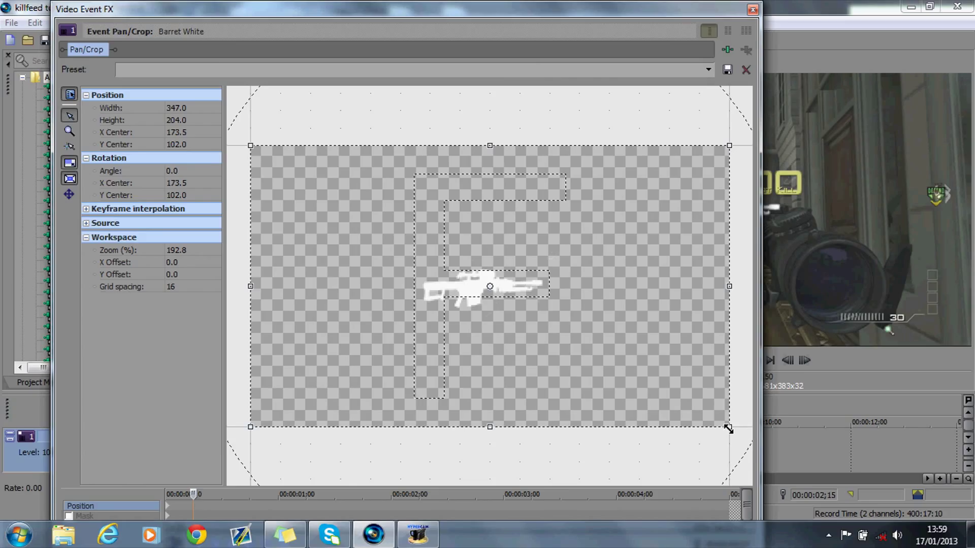
drag(728, 429, 930, 547)
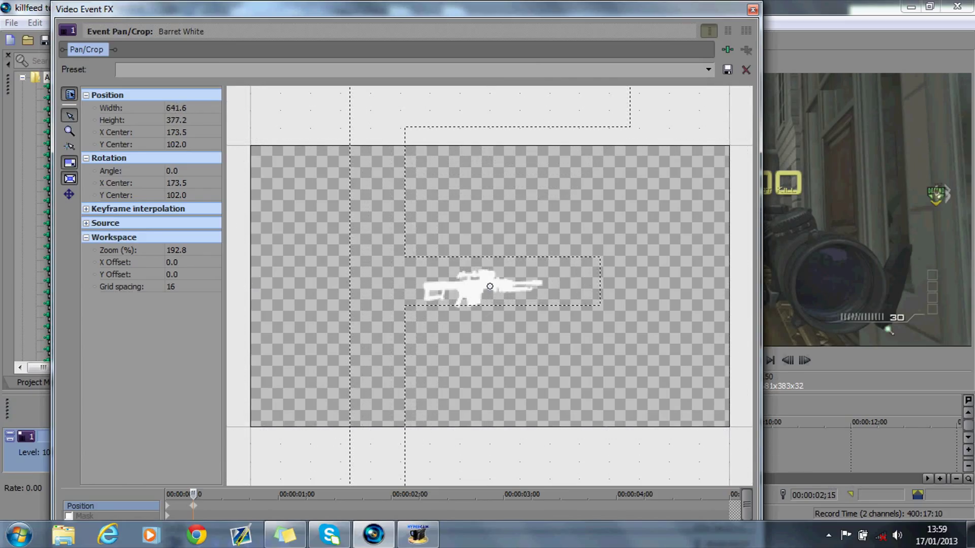
drag(571, 405, 314, 301)
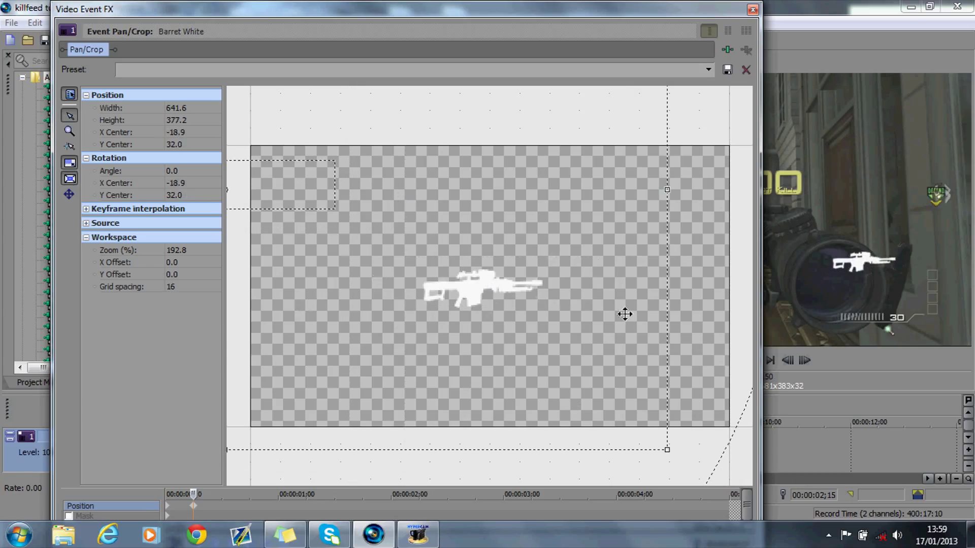
drag(667, 448, 974, 536)
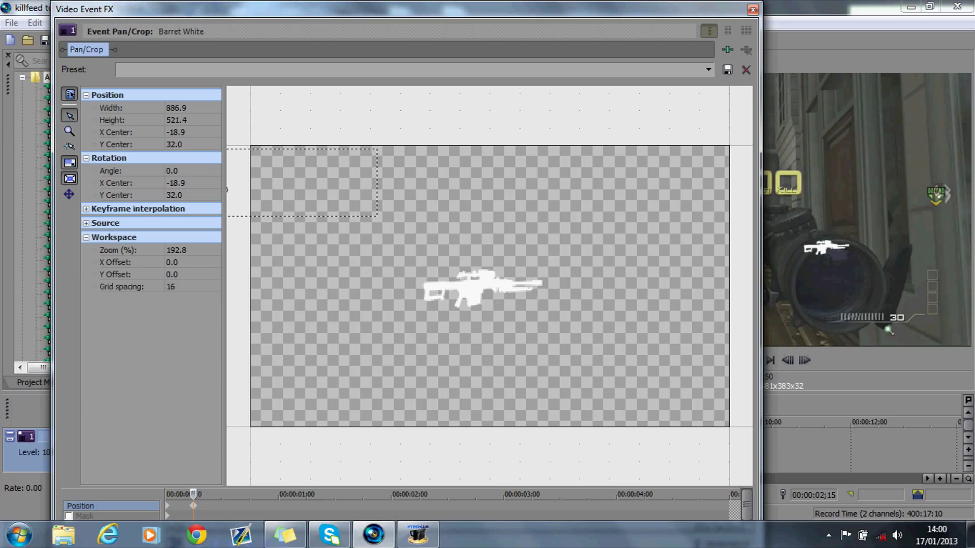
drag(585, 417, 331, 248)
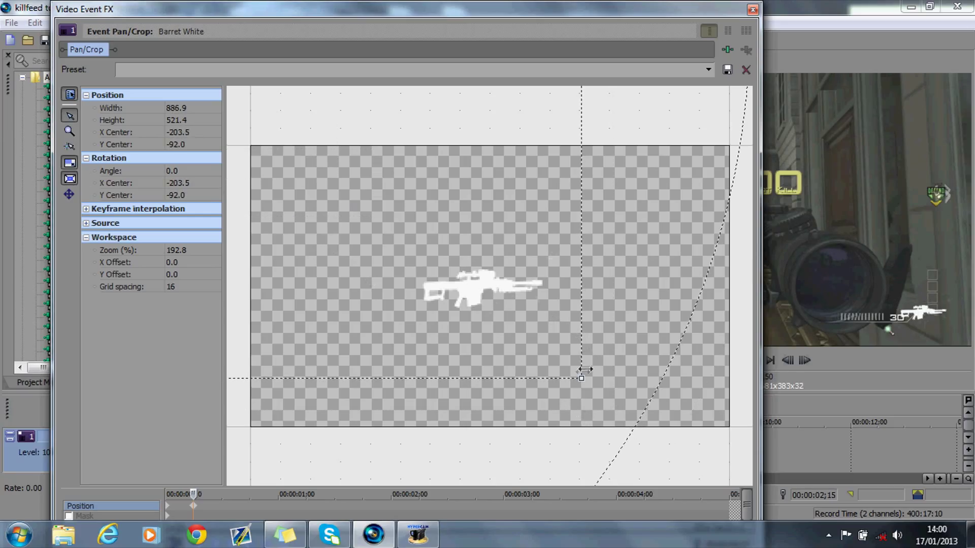
drag(580, 377, 787, 474)
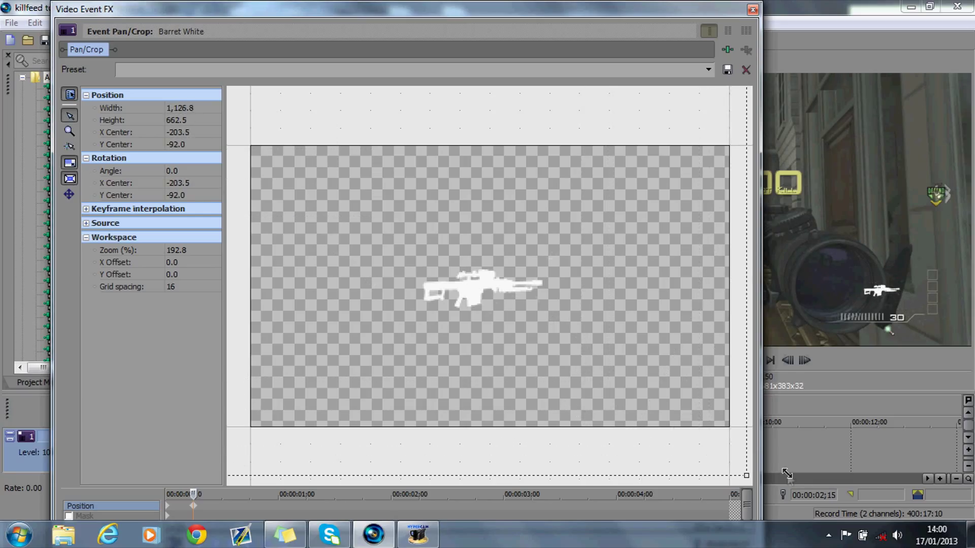
drag(583, 13, 281, 109)
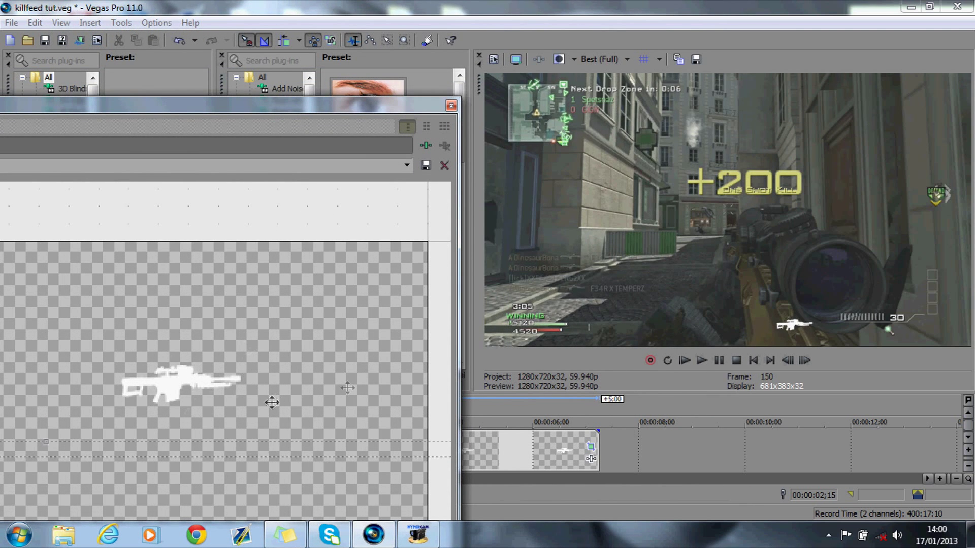
Drag the crop frame so the white rifle moves left and up onto the killfeed line.
drag(270, 400, 450, 376)
drag(305, 391, 284, 546)
drag(291, 442, 301, 482)
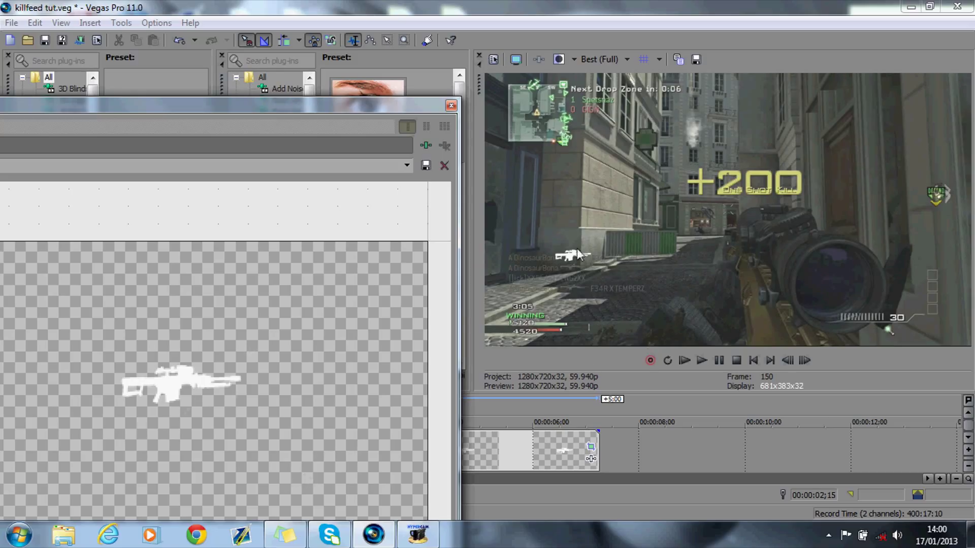